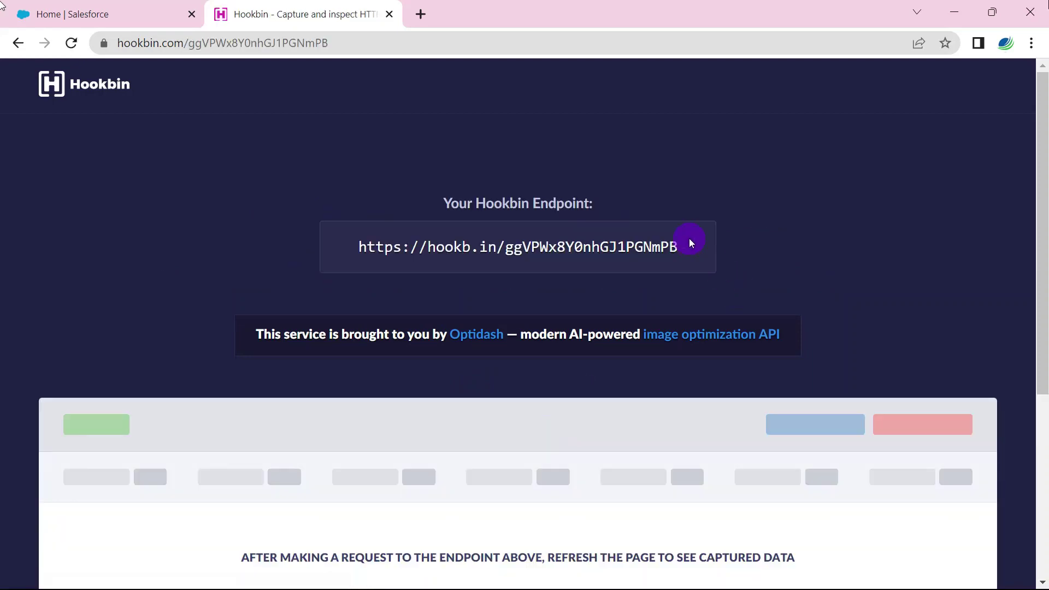
# Select the full Hookbin endpoint URL, then go back to the Salesforce Home tab
pyautogui.moveTo(690, 241); pyautogui.dragTo(358, 246)
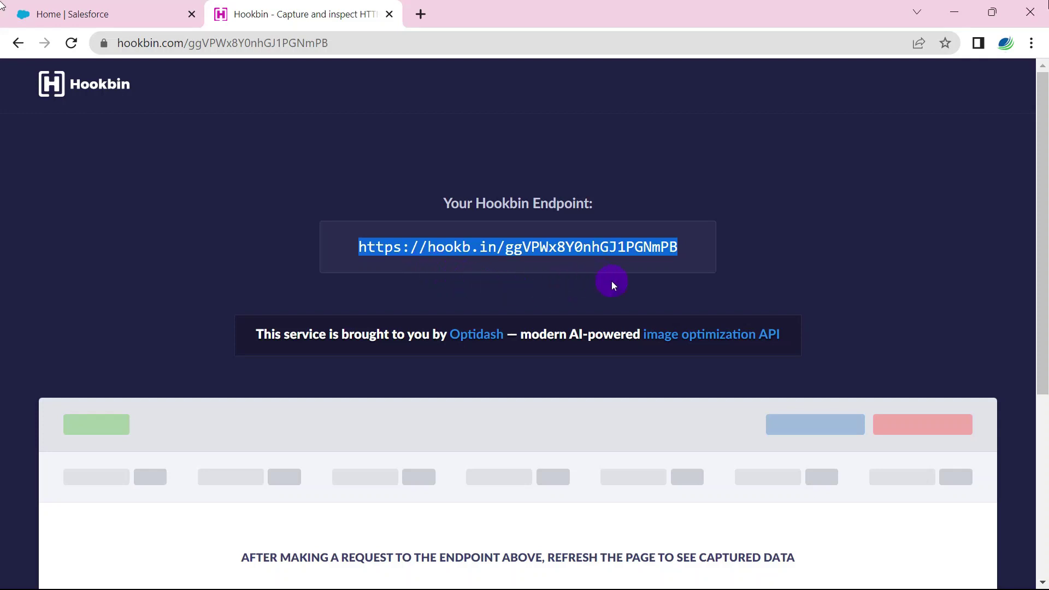
pyautogui.scroll(-3, 612, 281)
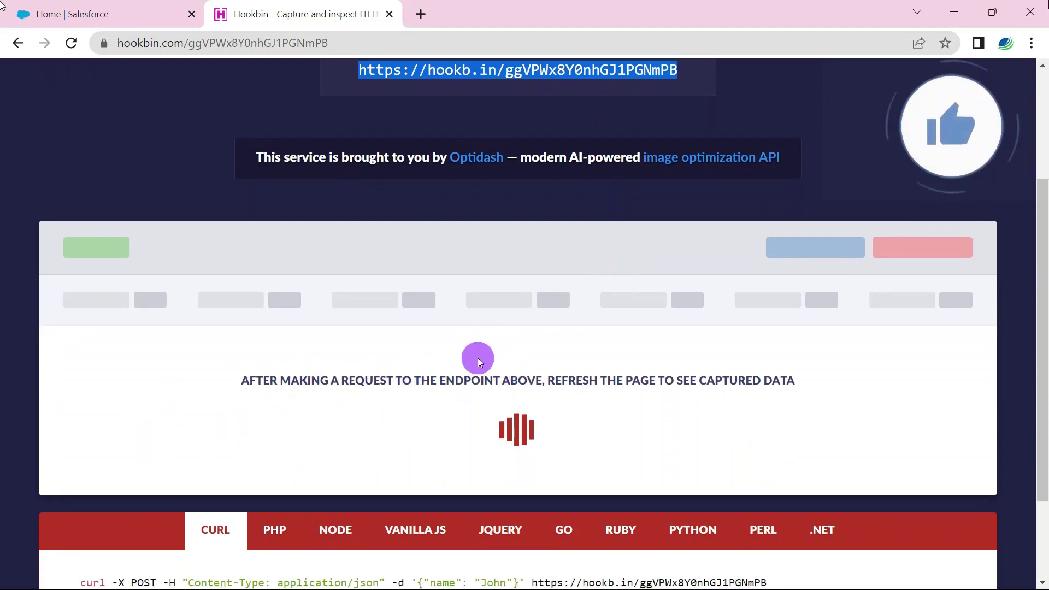
pyautogui.scroll(3, 478, 358)
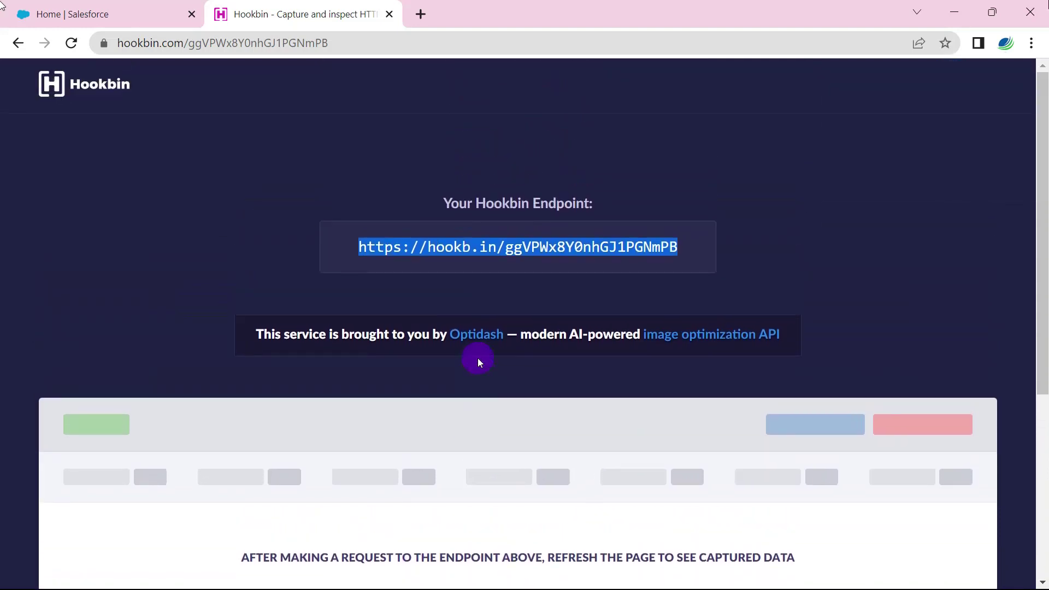
pyautogui.click(112, 14)
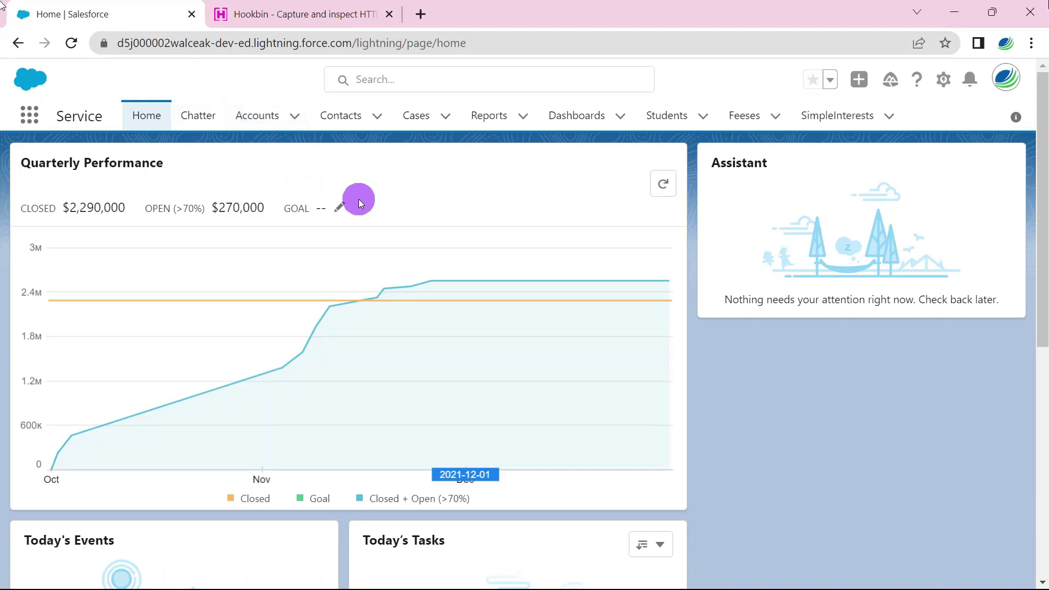
# Show the Accounts list, then launch Setup from the gear menu
pyautogui.click(267, 120)
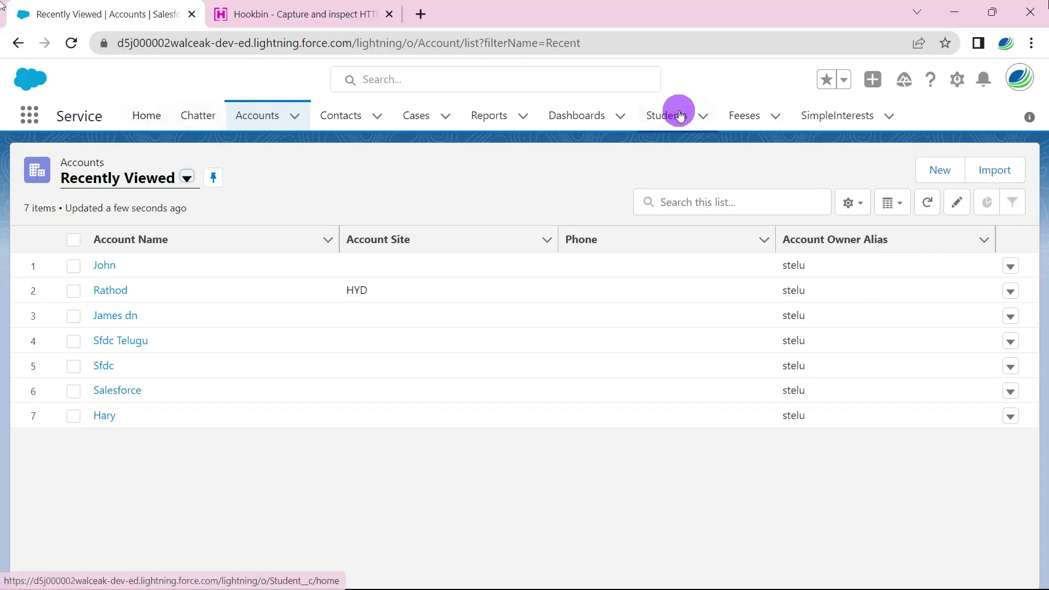
pyautogui.click(958, 82)
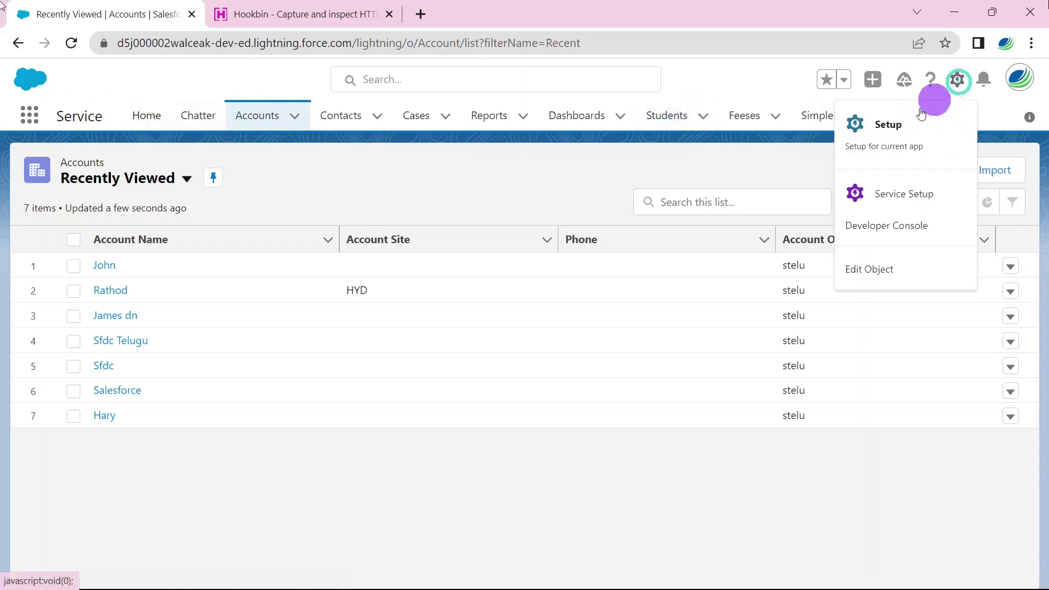
pyautogui.click(884, 146)
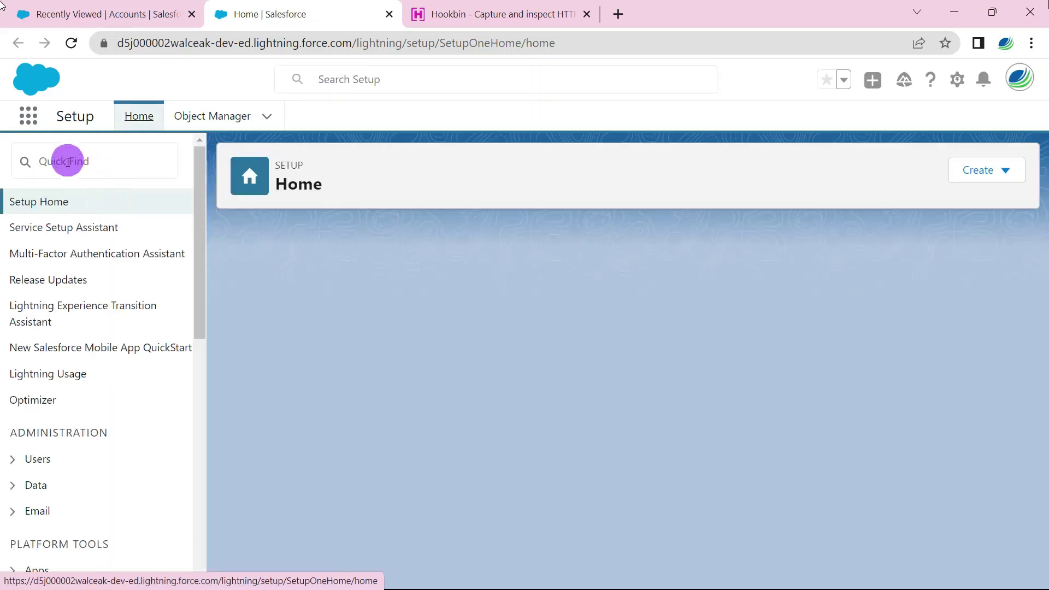
# Search Quick Find for 'wor' and start a New Rule under Workflow Rules, continuing with workflow rules
pyautogui.click(67, 162)
pyautogui.write('work')
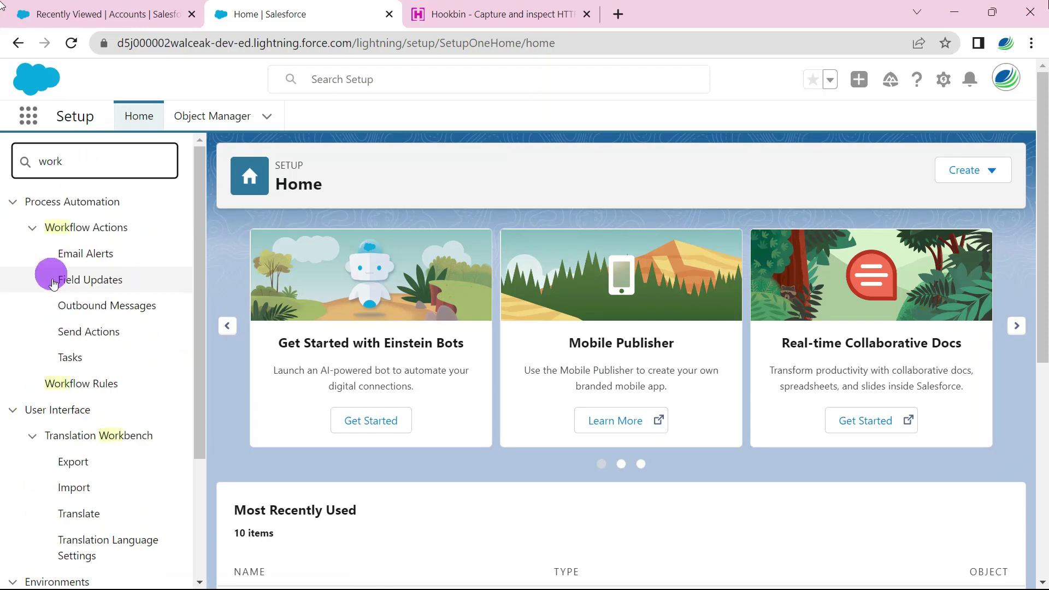
pyautogui.click(91, 388)
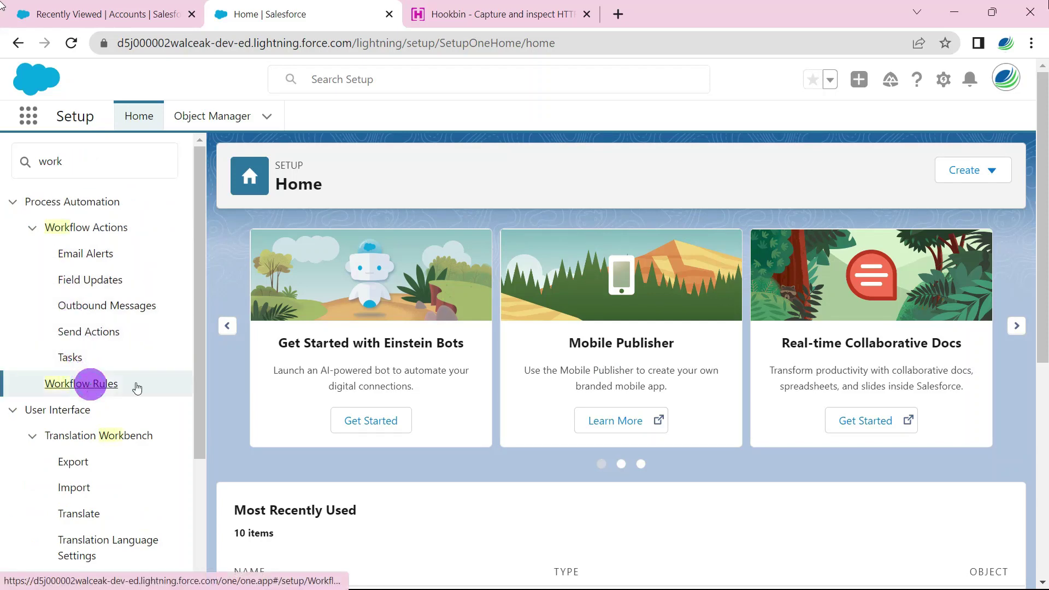
pyautogui.click(236, 405)
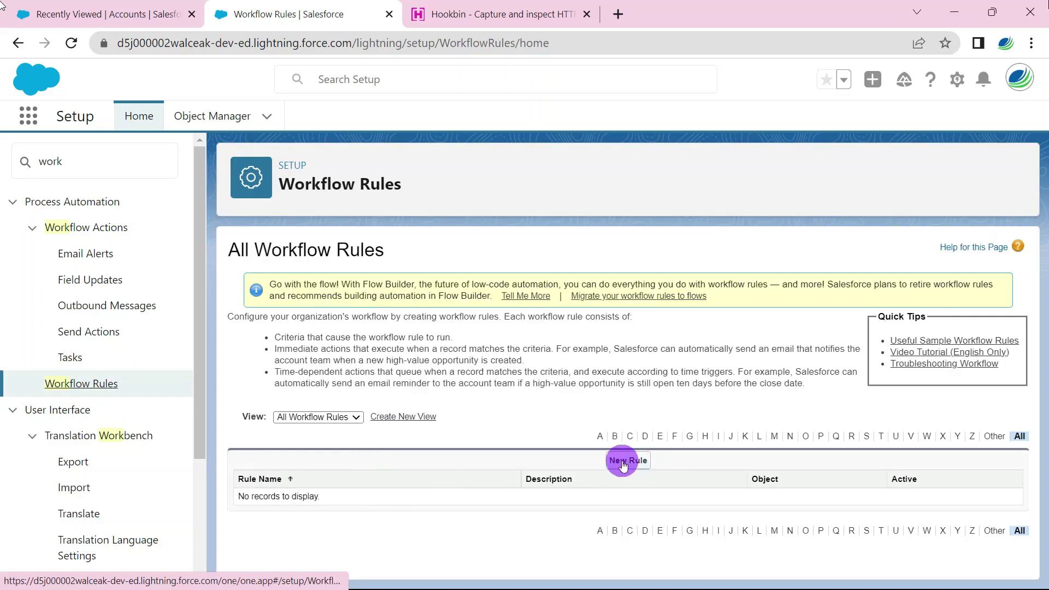
pyautogui.click(623, 462)
pyautogui.click(572, 433)
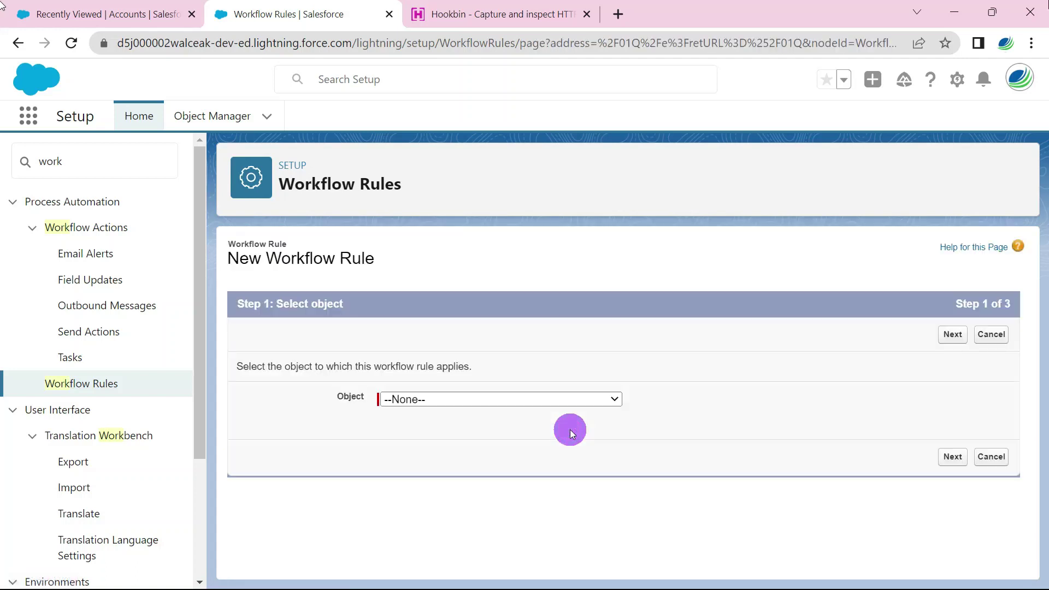
# Apply the new rule to the Account object and name it 'Rating callout8'
pyautogui.click(501, 402)
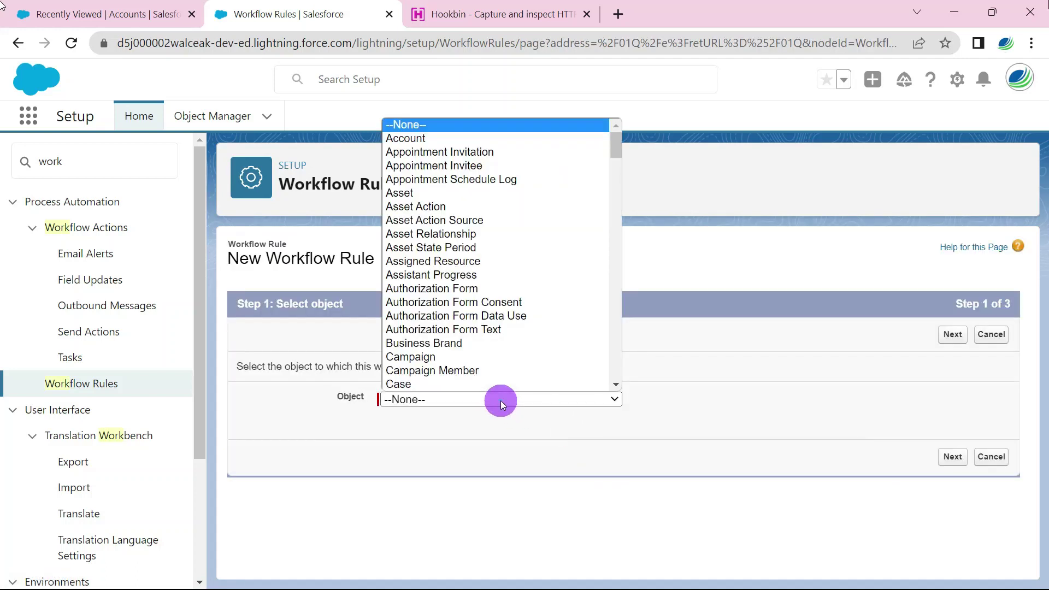
pyautogui.click(487, 139)
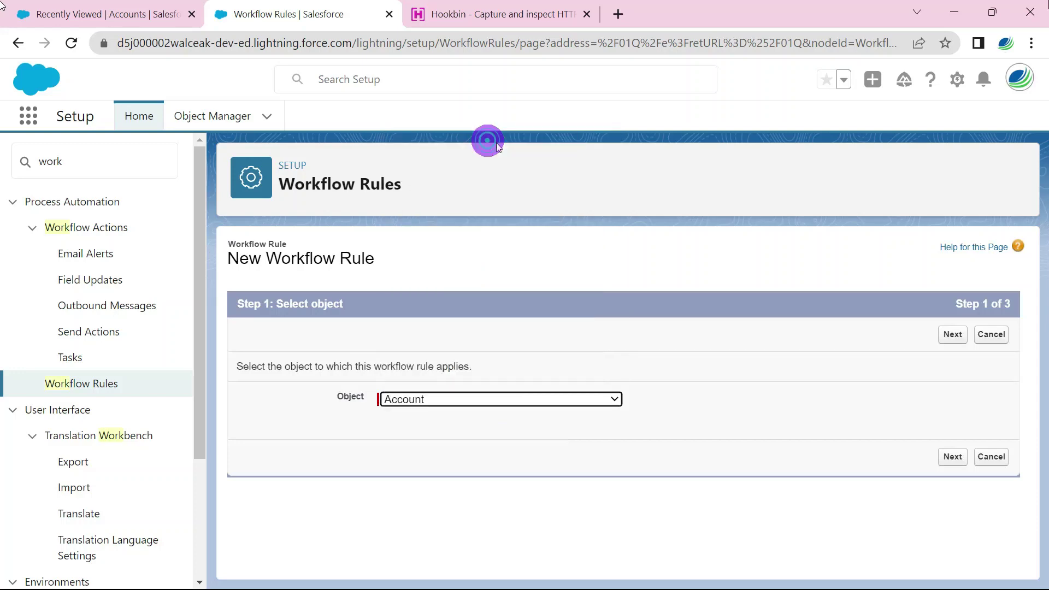
pyautogui.click(953, 457)
pyautogui.click(419, 430)
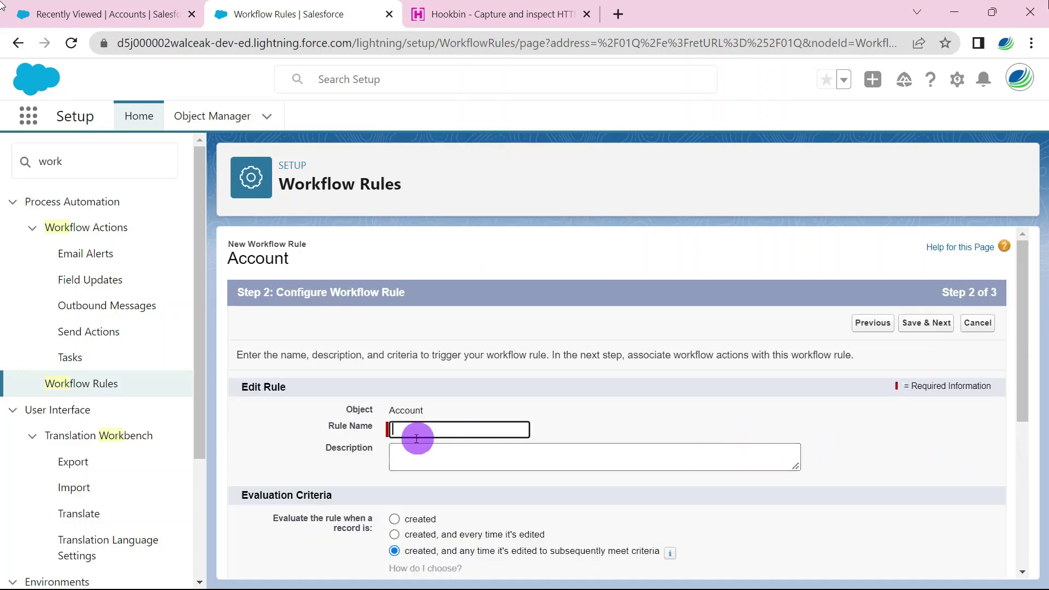
pyautogui.click(478, 395)
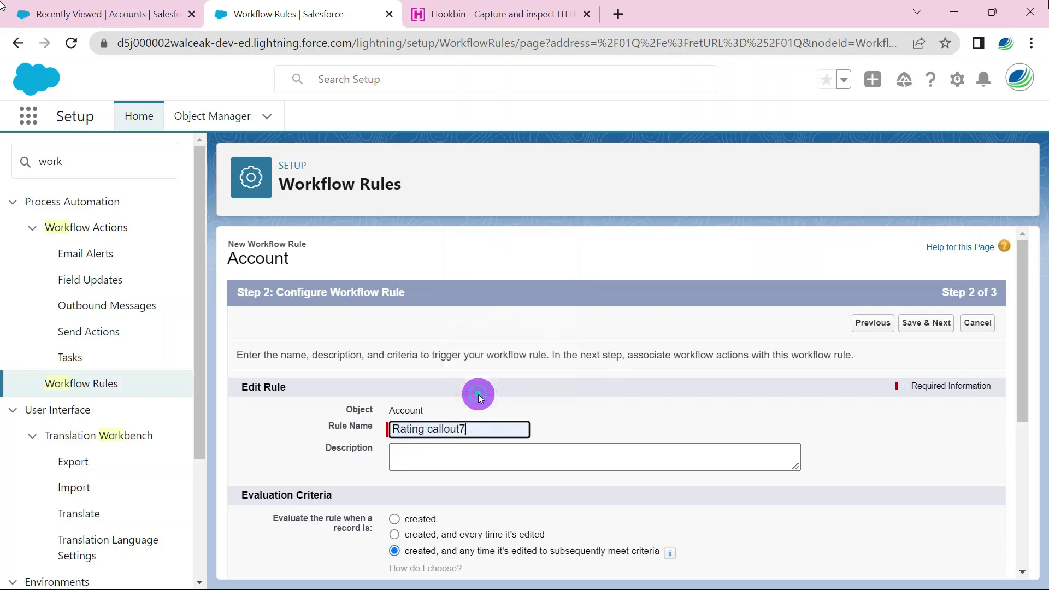
pyautogui.press('BackSpace')
pyautogui.write('8')
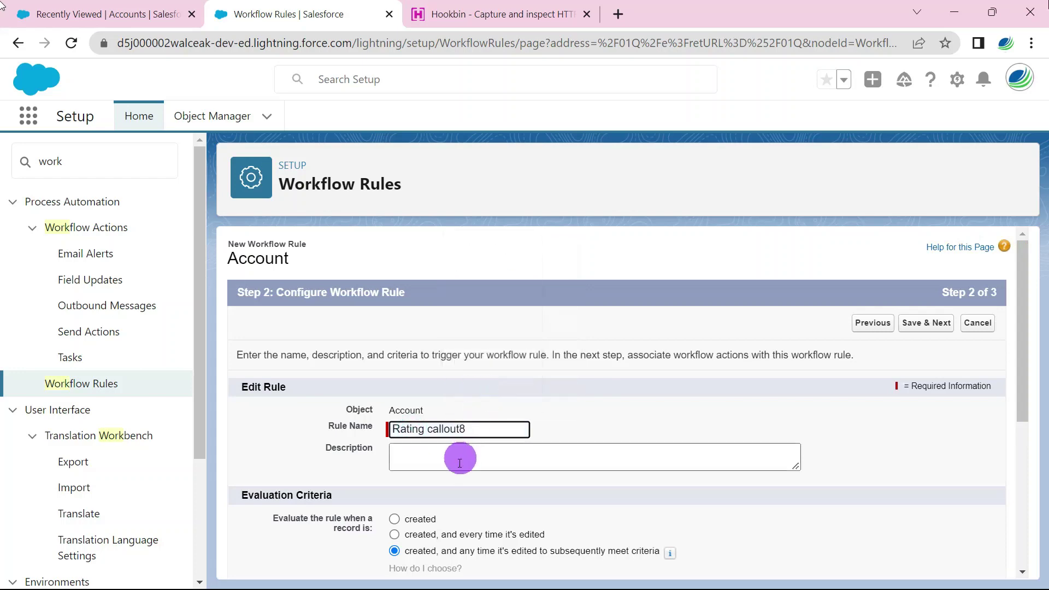
# Set the rule criteria to Rating equals Cold and Save & Next to the actions step
pyautogui.scroll(-1, 454, 479)
pyautogui.scroll(-3, 454, 478)
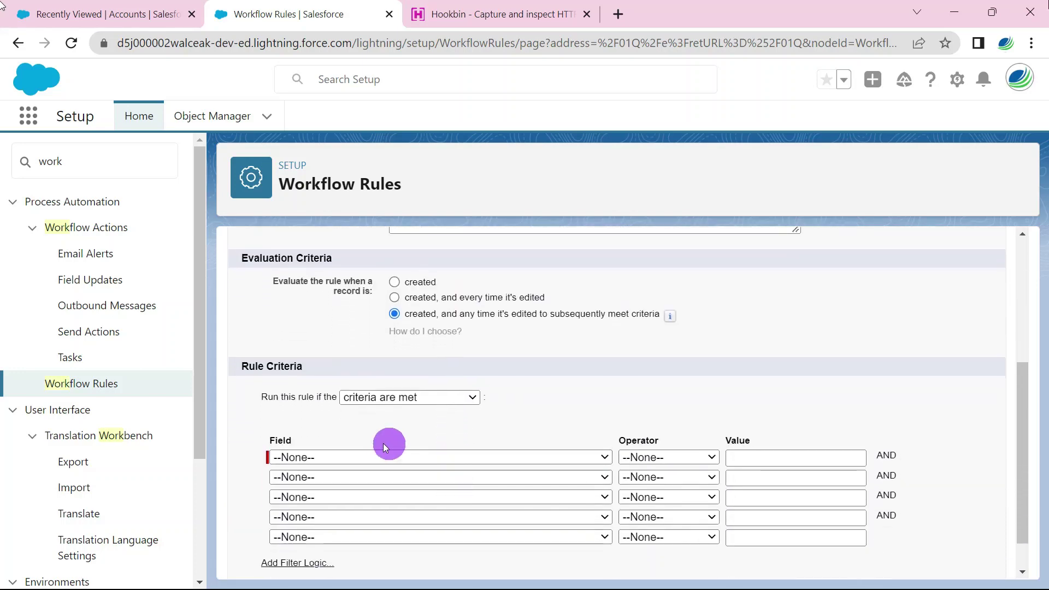
pyautogui.click(376, 454)
pyautogui.scroll(-5, 377, 366)
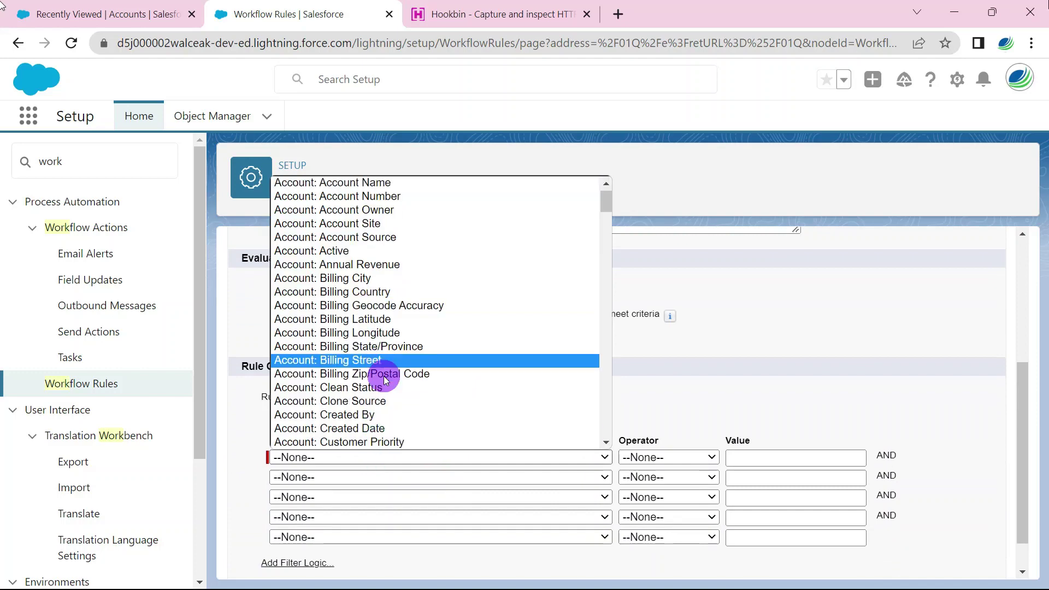
pyautogui.scroll(-3, 363, 339)
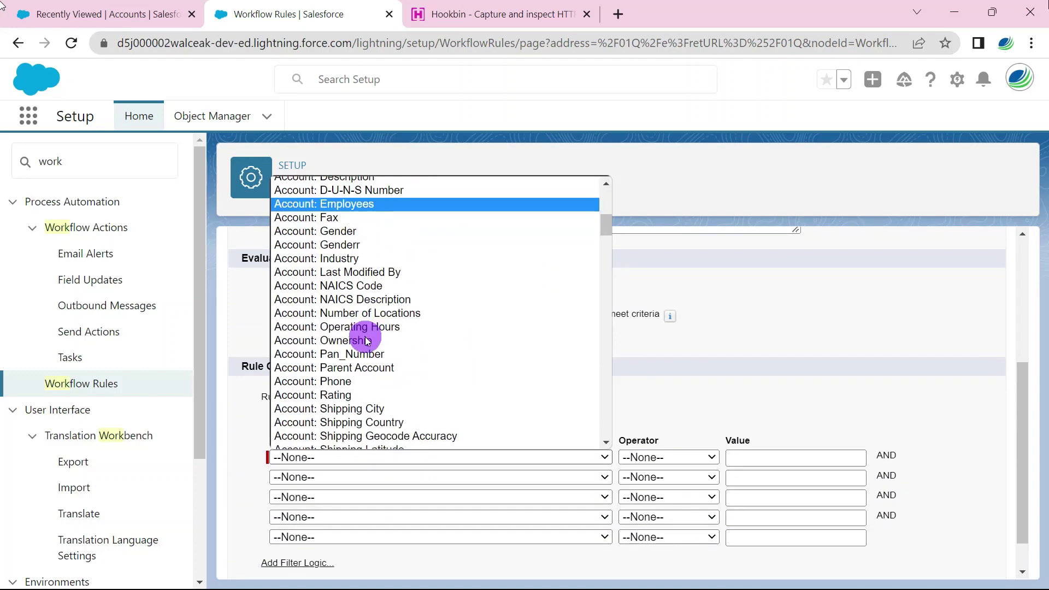
pyautogui.click(364, 398)
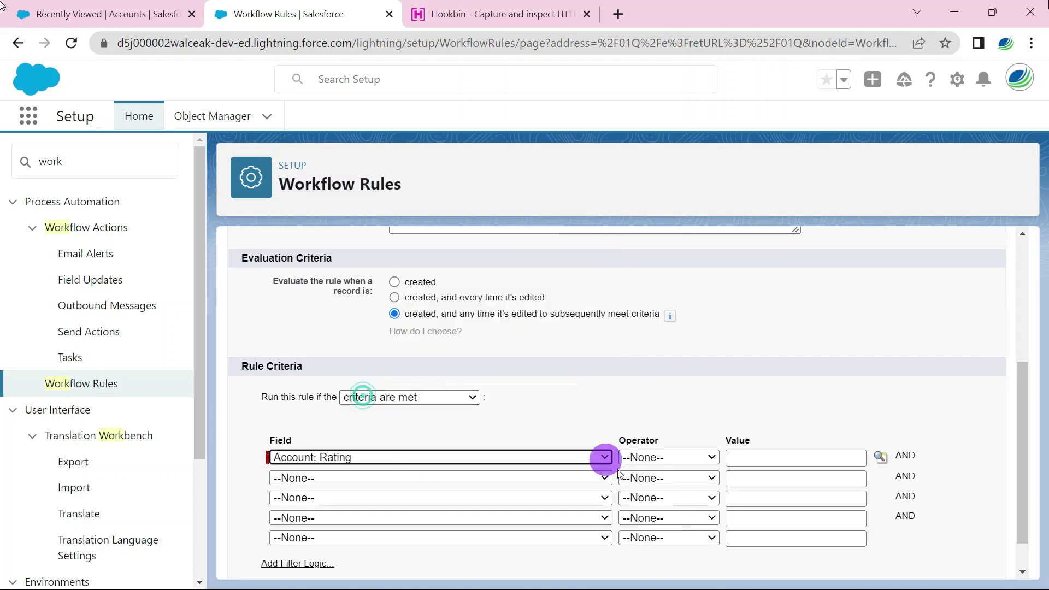
pyautogui.click(672, 459)
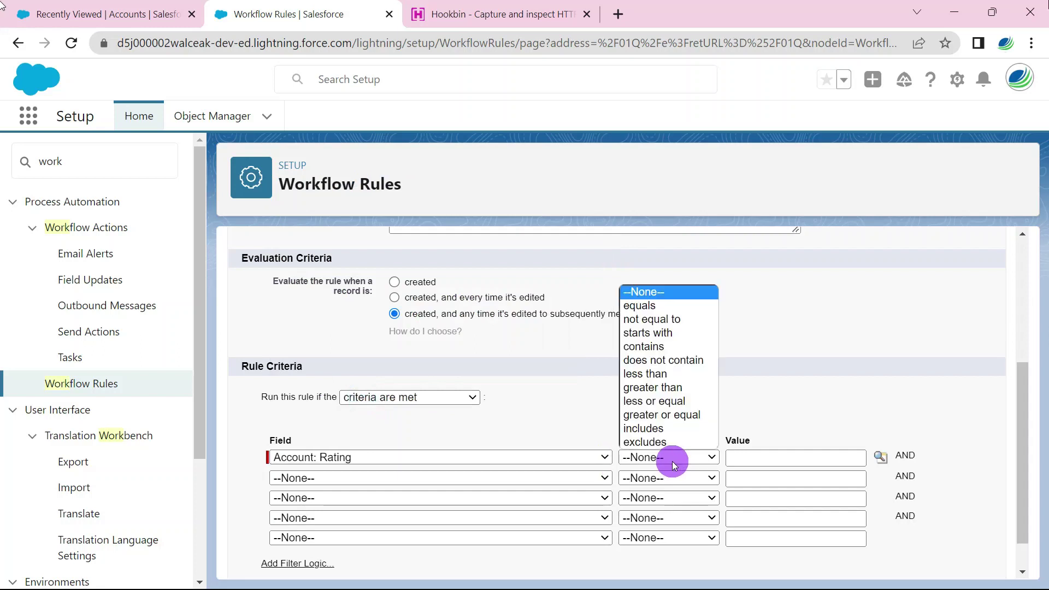
pyautogui.click(668, 306)
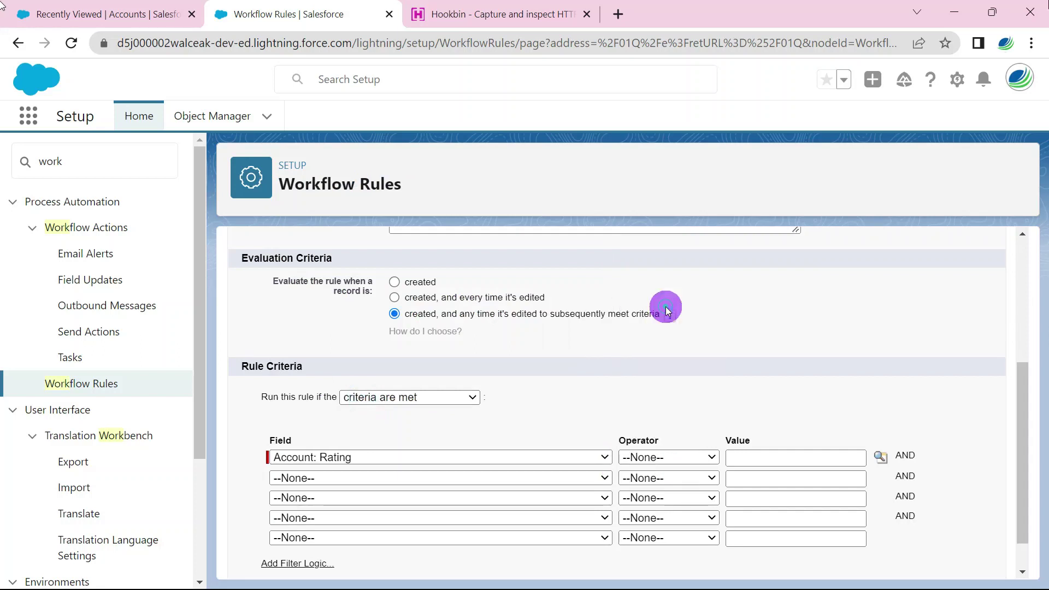
pyautogui.click(880, 457)
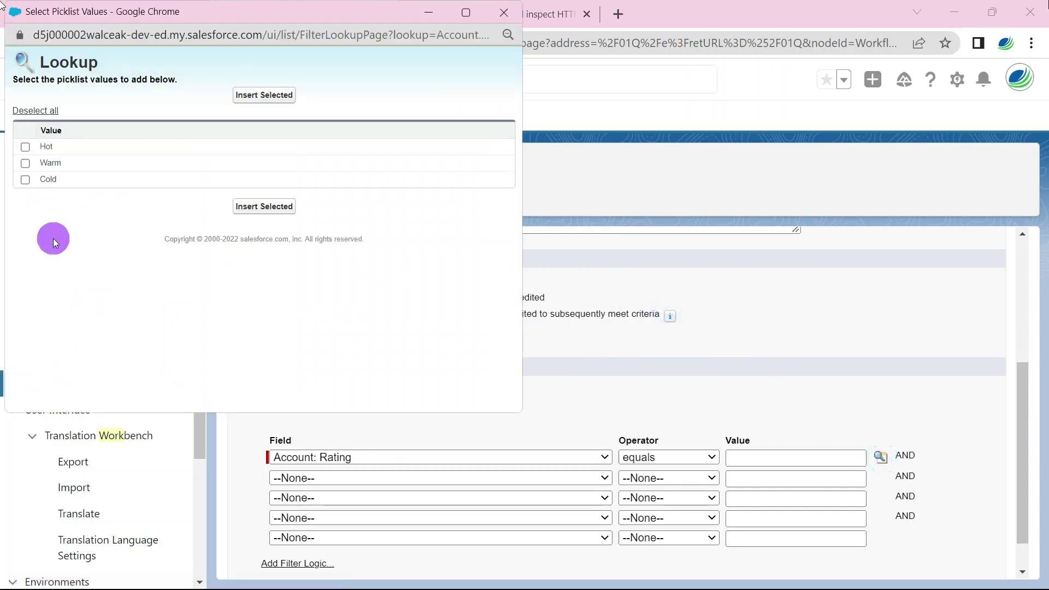
pyautogui.click(49, 179)
pyautogui.click(265, 209)
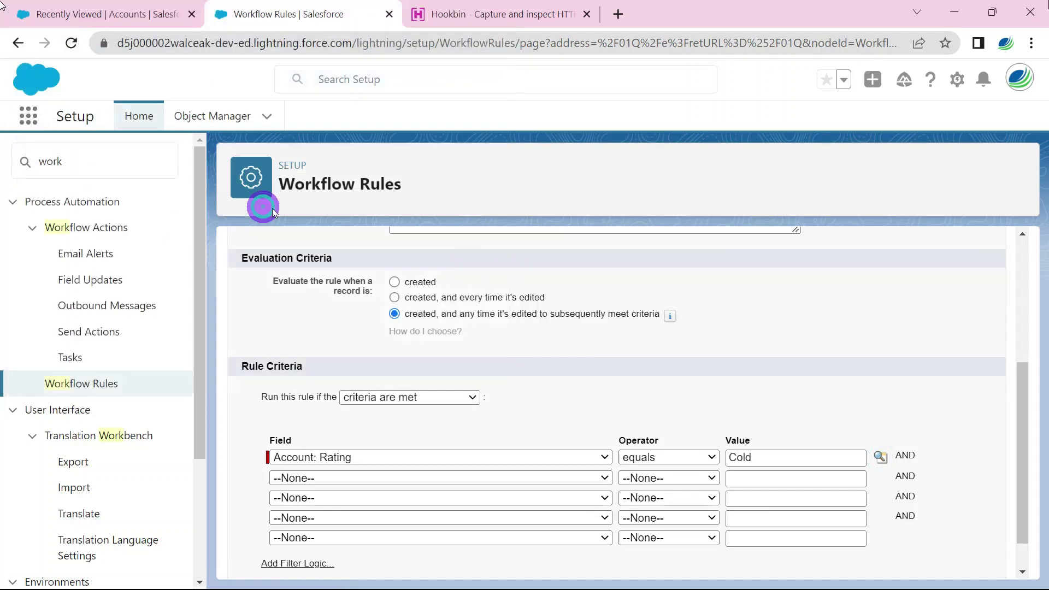
pyautogui.scroll(-1, 681, 373)
pyautogui.scroll(4, 681, 373)
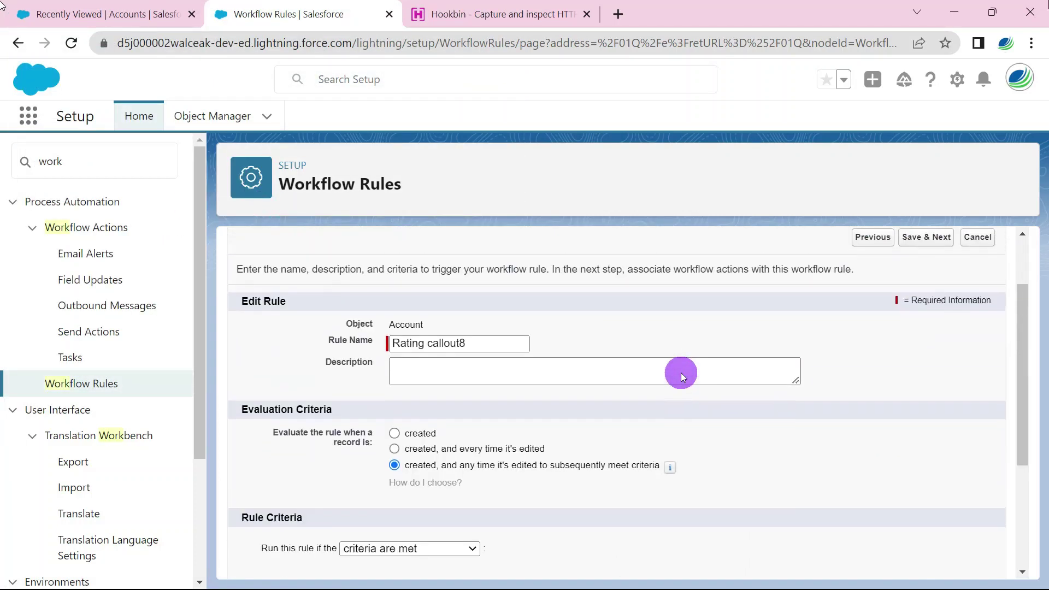
pyautogui.click(931, 244)
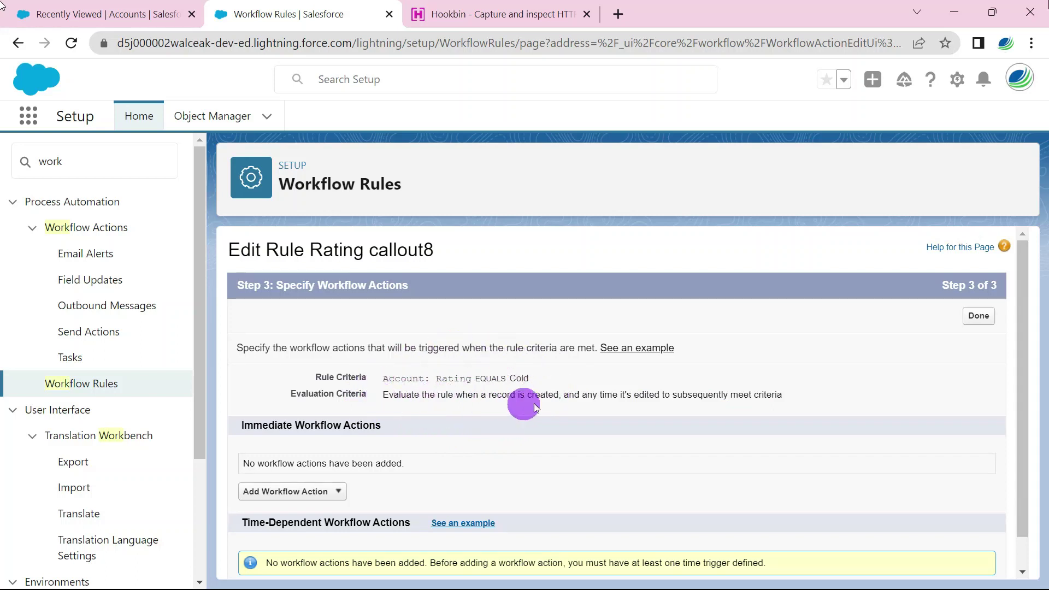
# Add a New Outbound Message as the rule's immediate workflow action
pyautogui.click(326, 493)
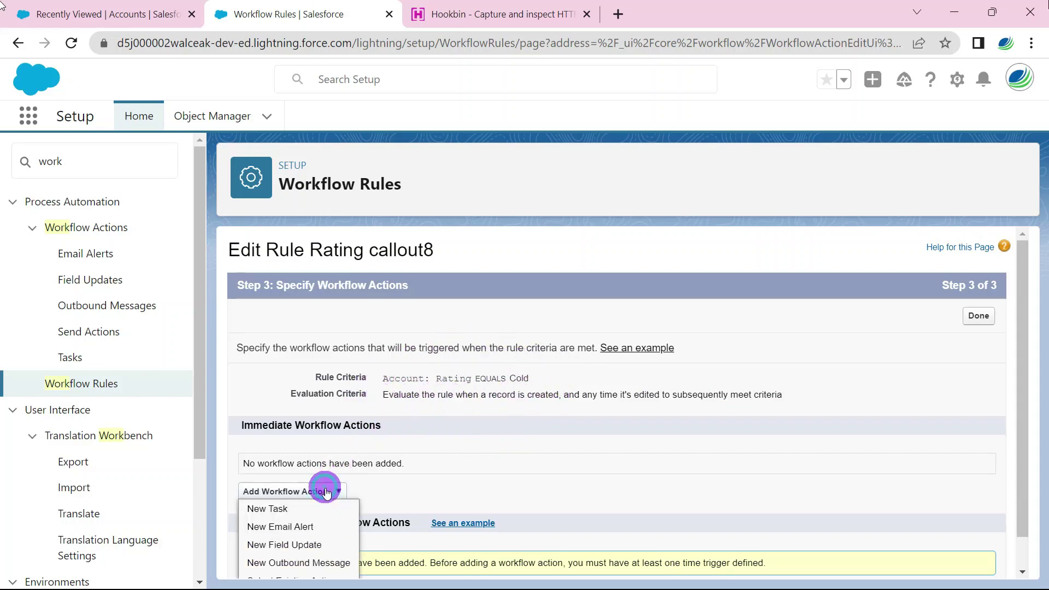
pyautogui.scroll(-1, 350, 508)
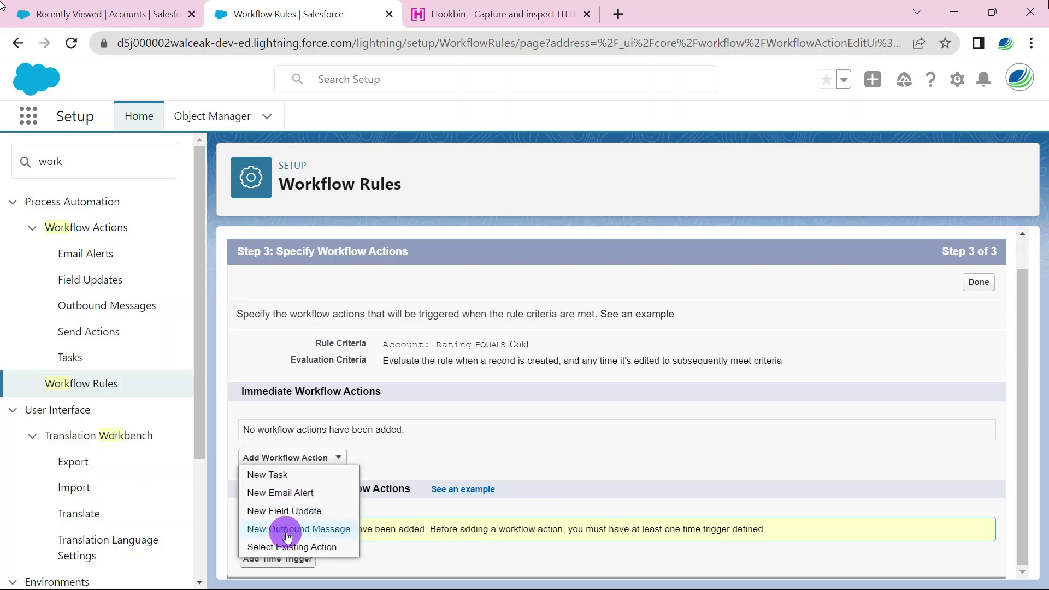
pyautogui.click(298, 530)
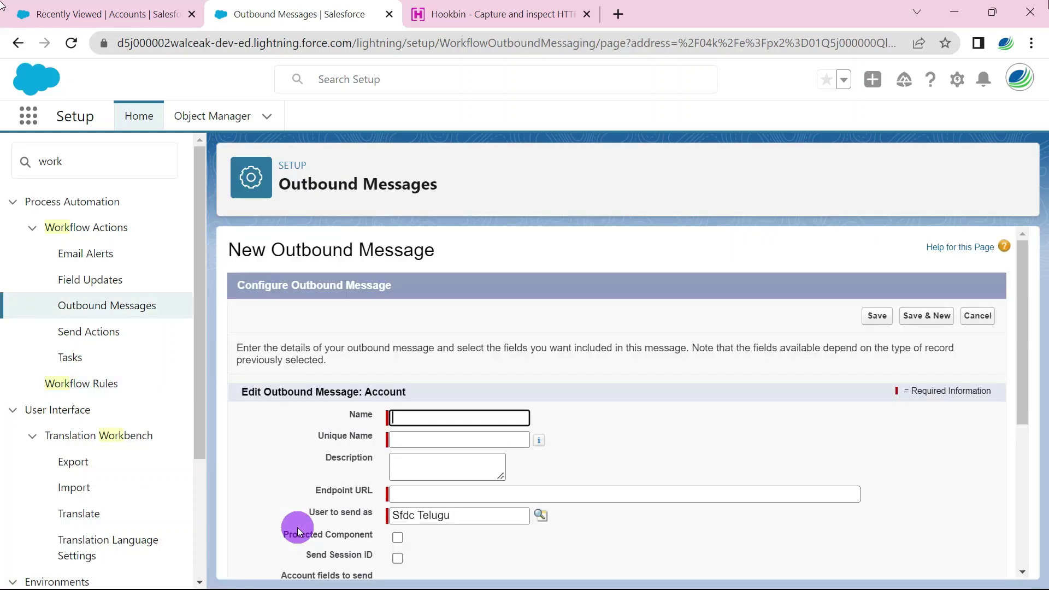
# Name the outbound message 'Rating callout8' so its Unique Name fills in
pyautogui.click(443, 416)
pyautogui.click(516, 385)
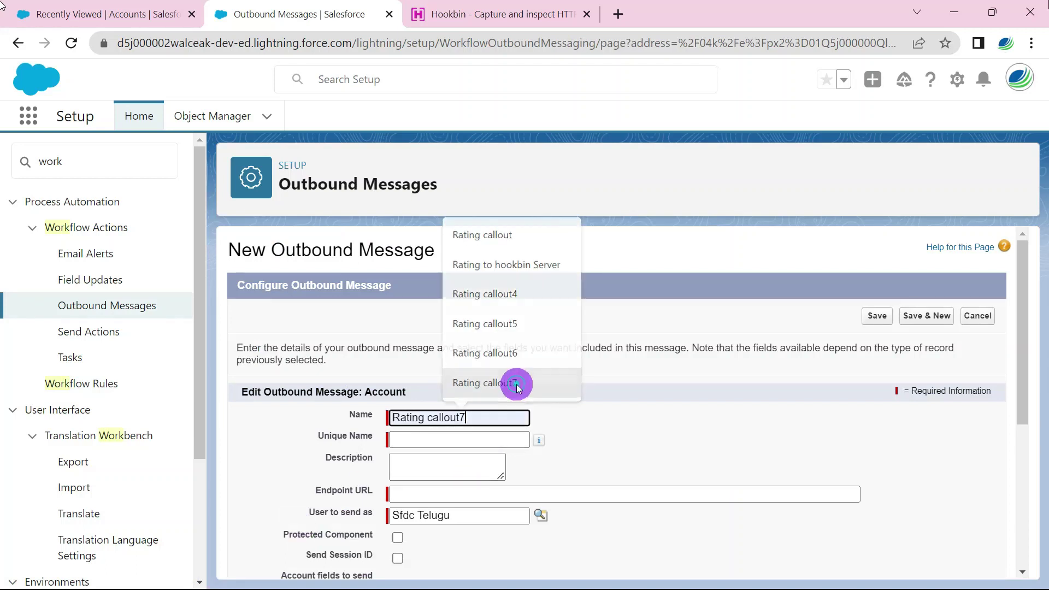
pyautogui.press('BackSpace')
pyautogui.write('8')
pyautogui.click(593, 426)
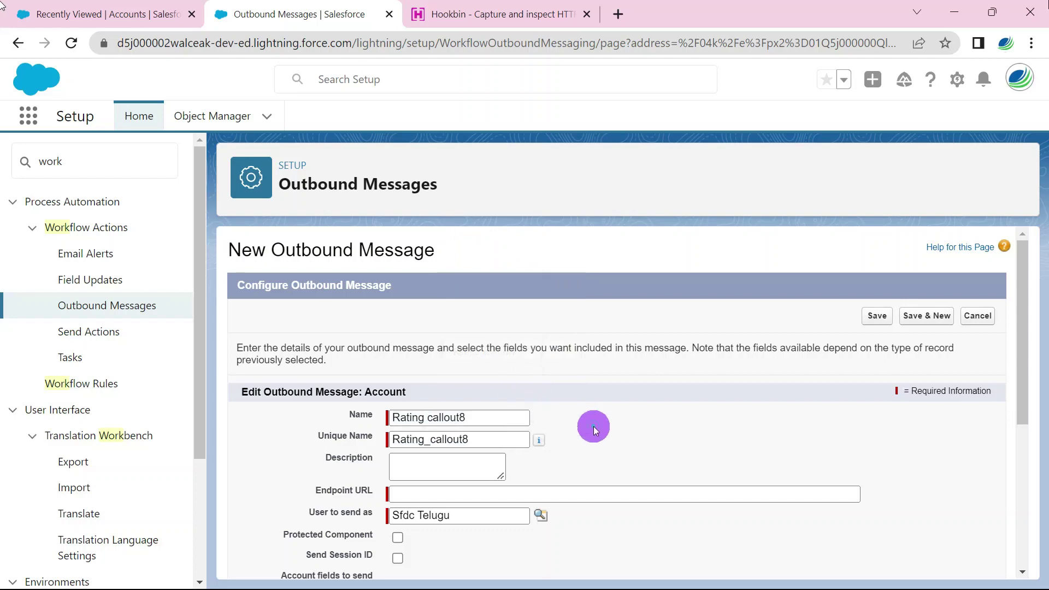
# Paste the copied Hookbin endpoint into the Endpoint URL field
pyautogui.scroll(-1, 592, 428)
pyautogui.scroll(-2, 593, 427)
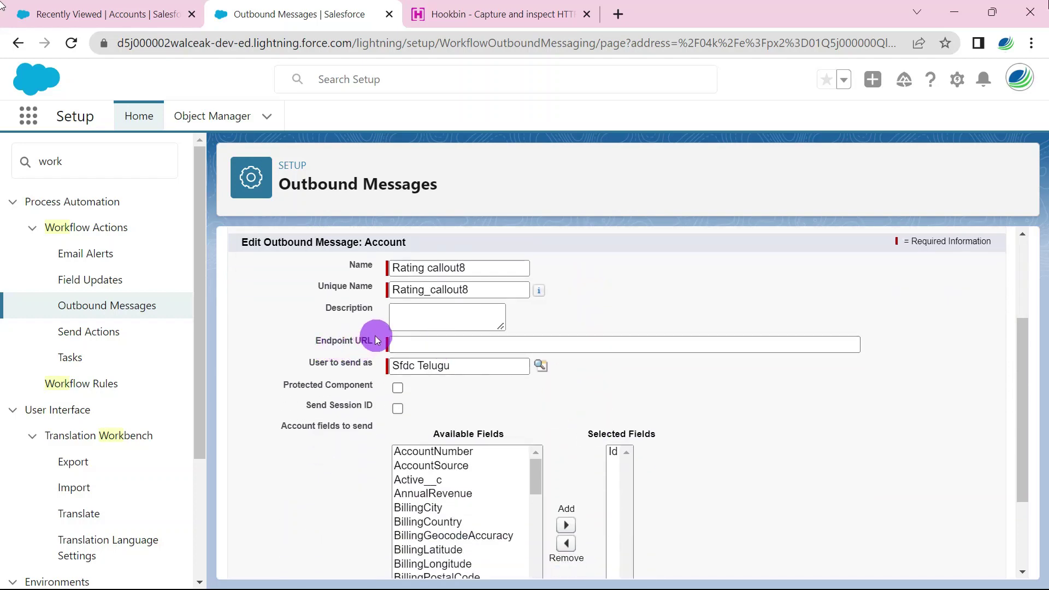
pyautogui.moveTo(376, 340); pyautogui.dragTo(309, 342)
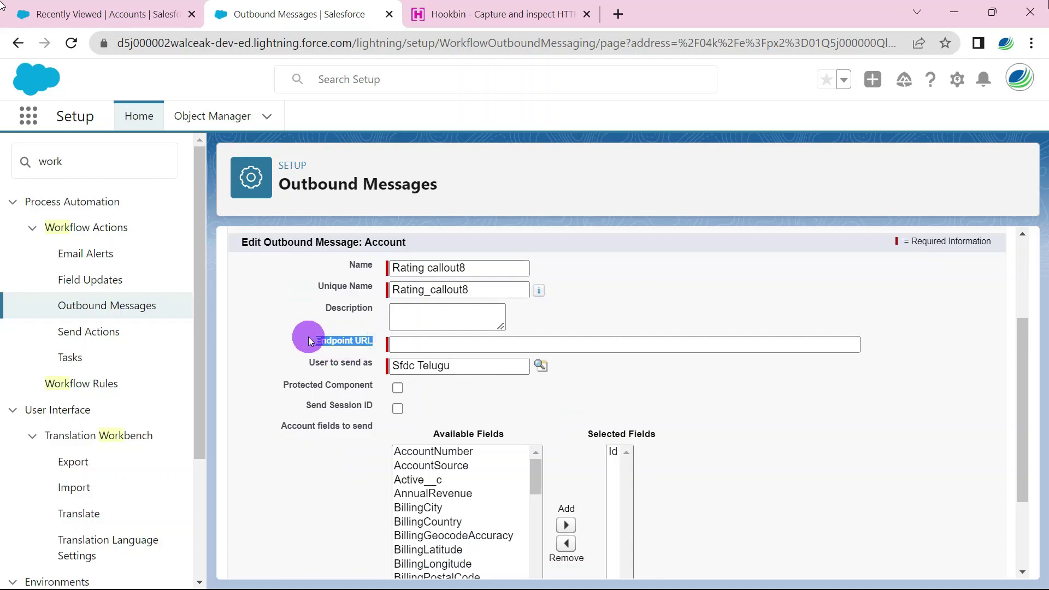
pyautogui.moveTo(309, 342); pyautogui.dragTo(410, 350)
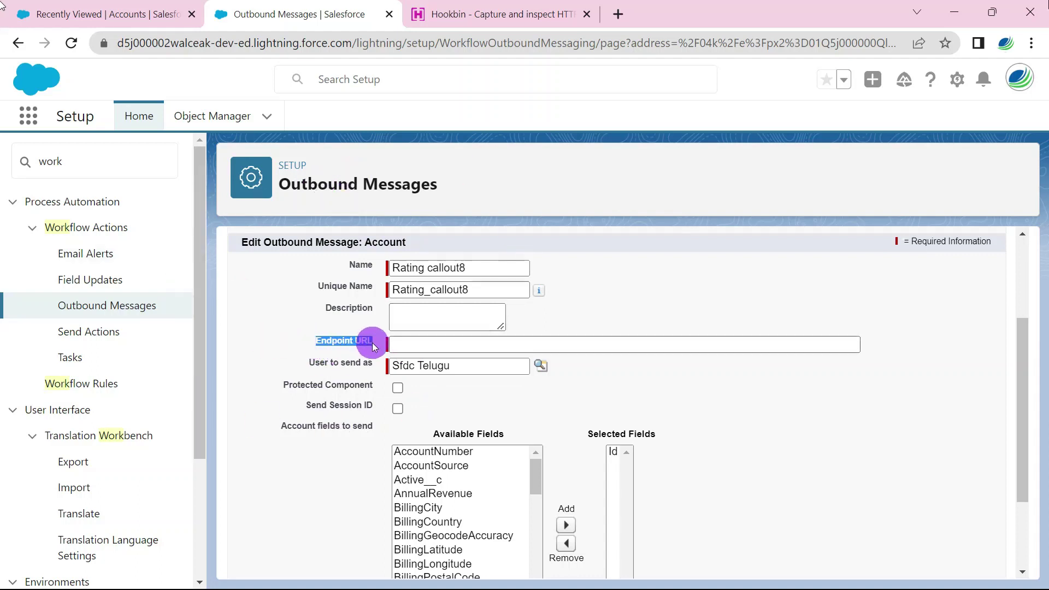
pyautogui.click(411, 344)
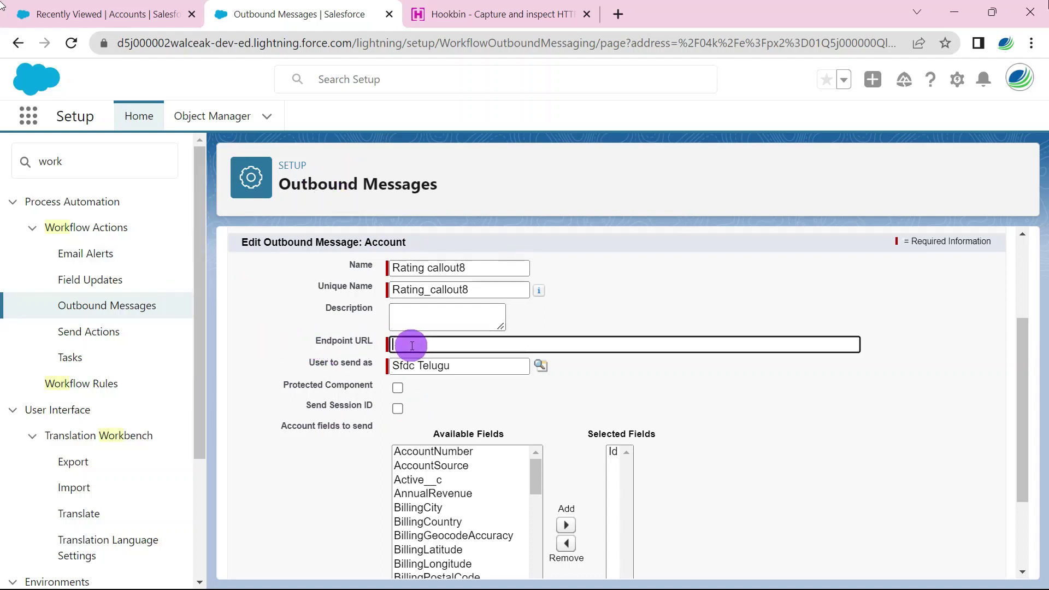
pyautogui.click(333, 346)
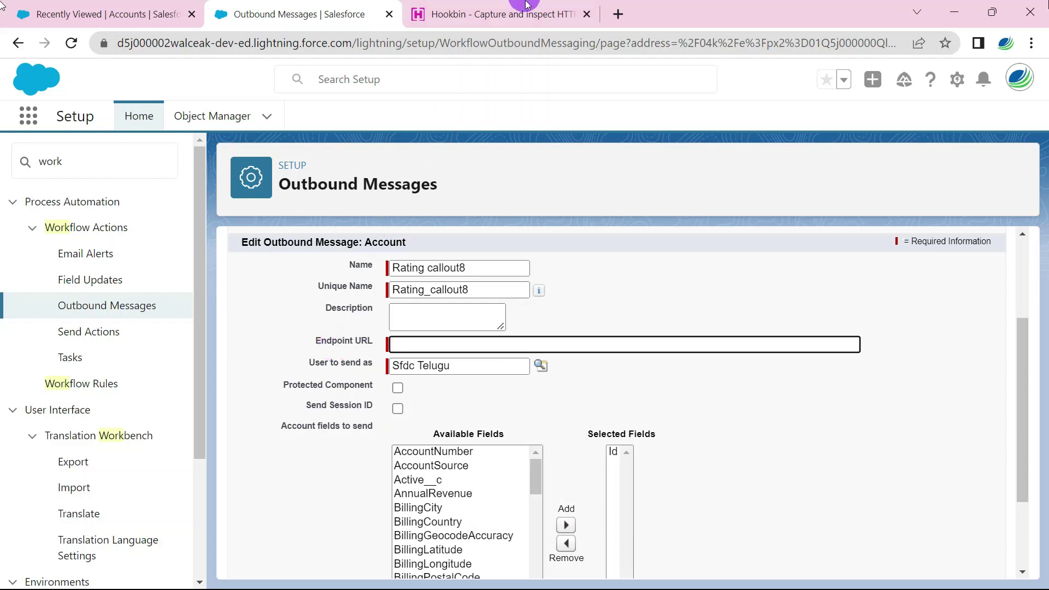
pyautogui.click(503, 12)
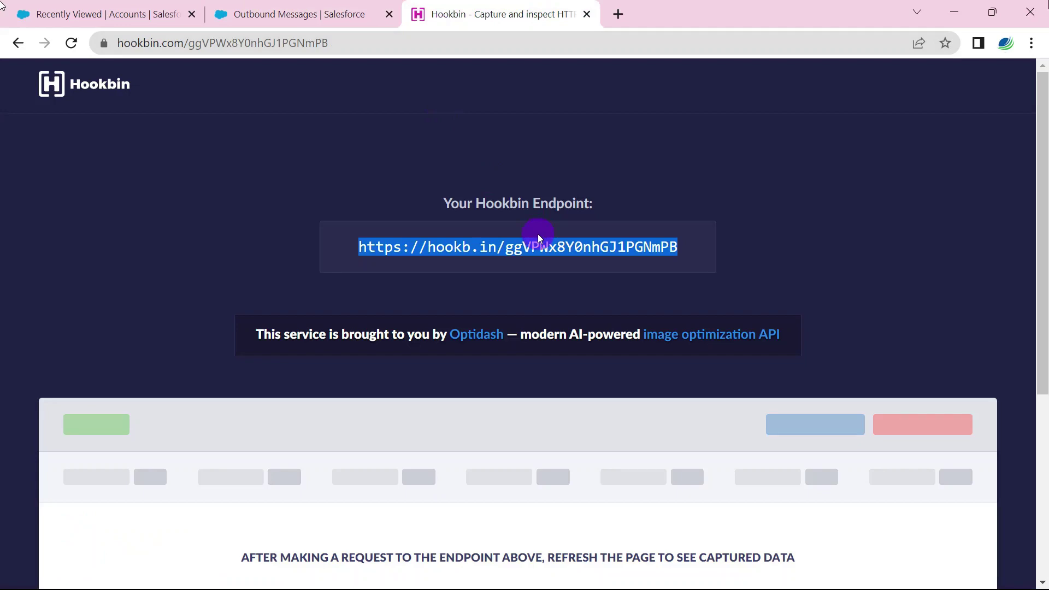
pyautogui.click(350, 12)
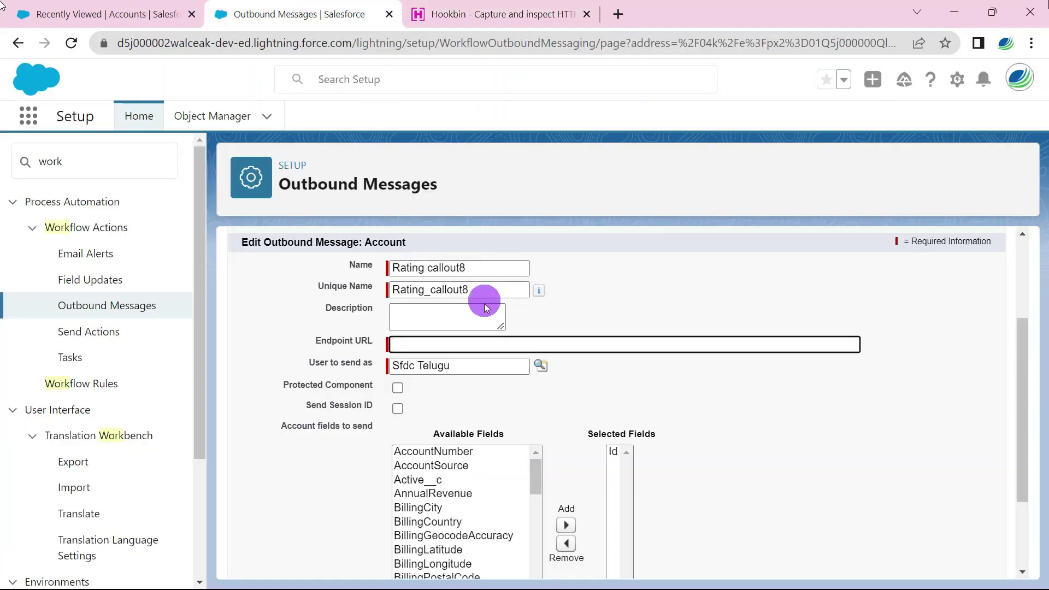
pyautogui.write('https://hookb.in/ggVPWx8Y0nhGJ1PGNmPB')
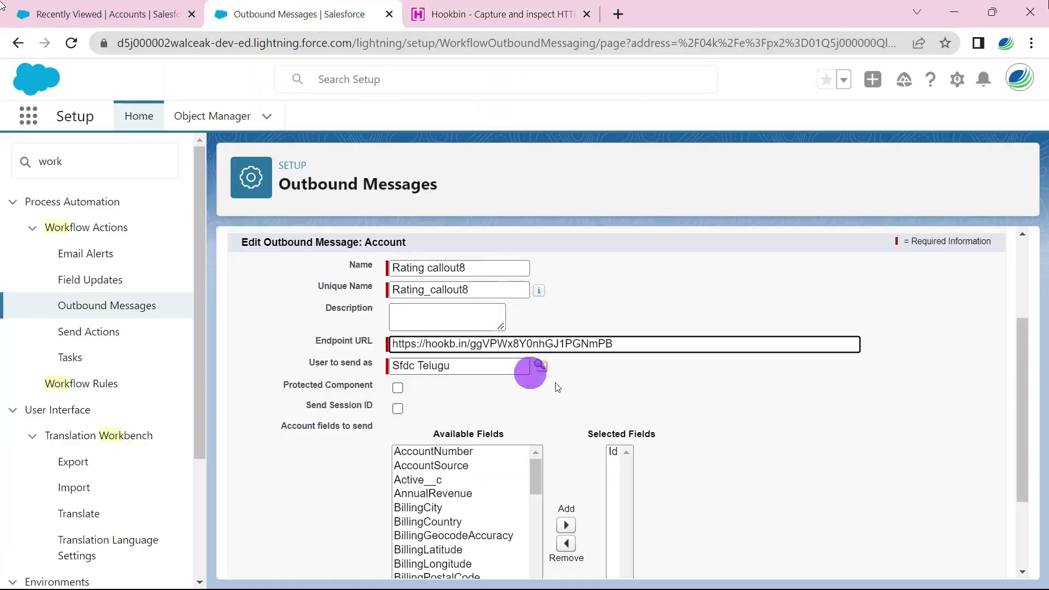
pyautogui.click(611, 395)
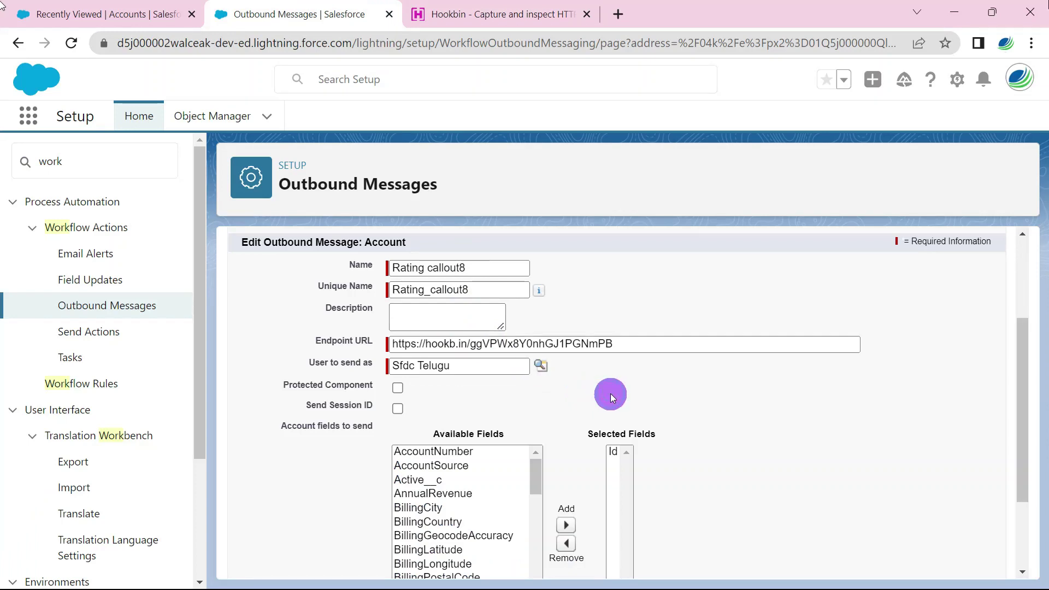
# Add BillingCity, BillingCountry and BillingState to Selected Fields and save the outbound message
pyautogui.scroll(-3, 610, 394)
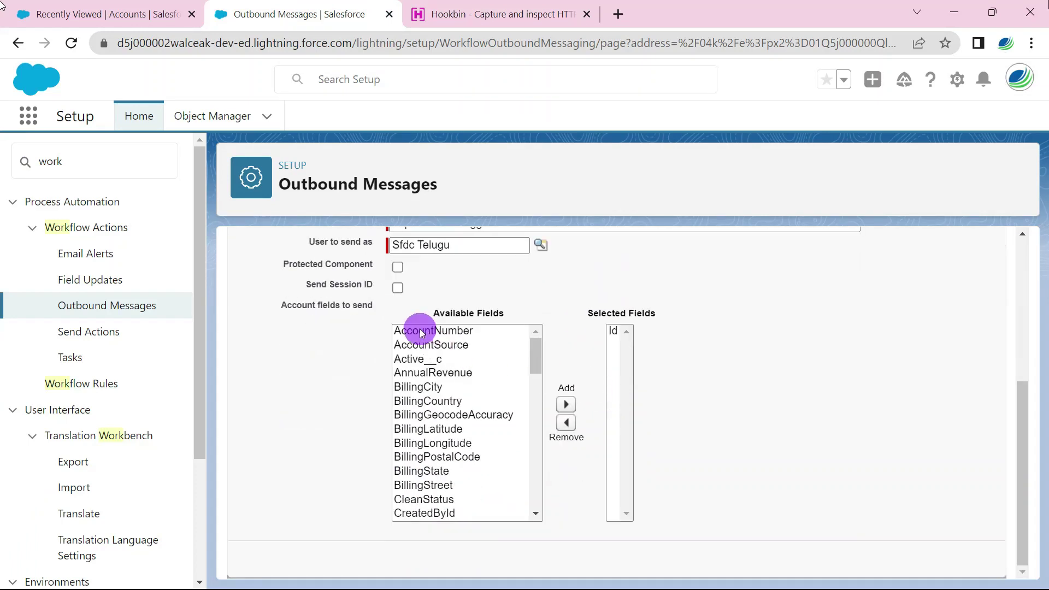
pyautogui.click(431, 392)
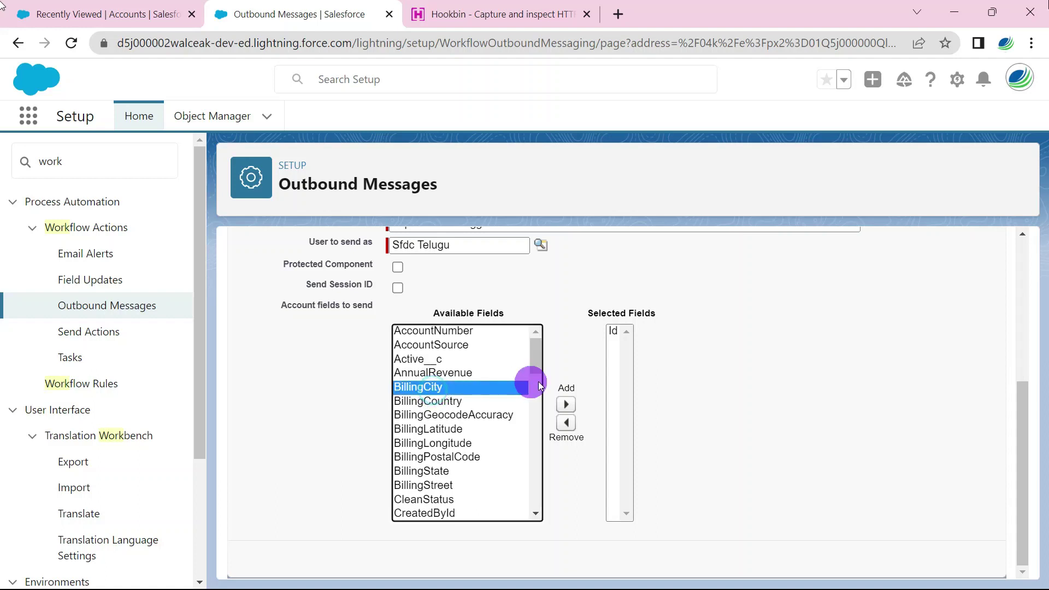
pyautogui.click(566, 404)
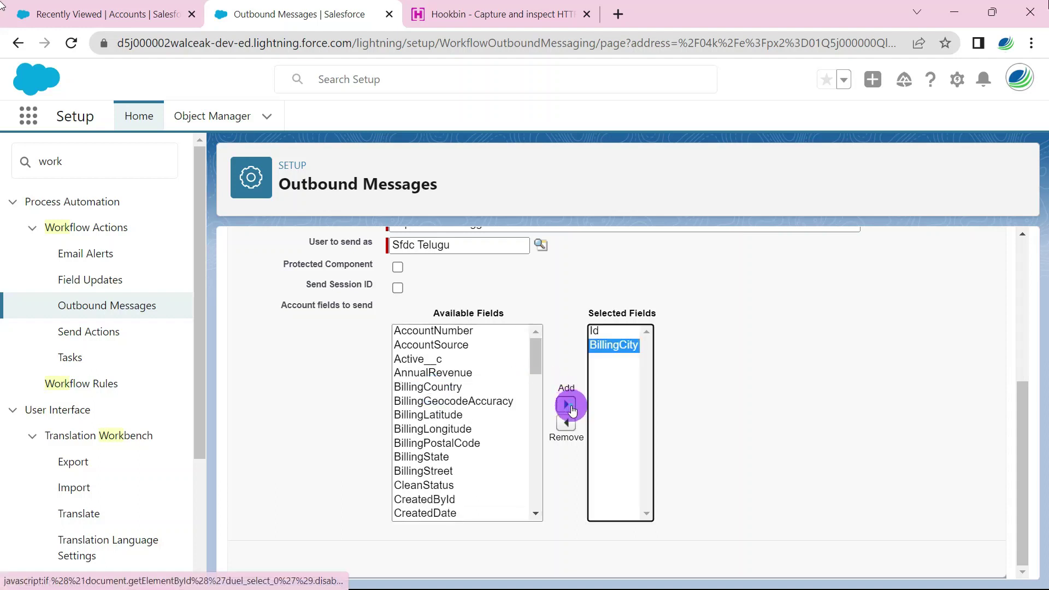
pyautogui.click(463, 388)
pyautogui.click(566, 404)
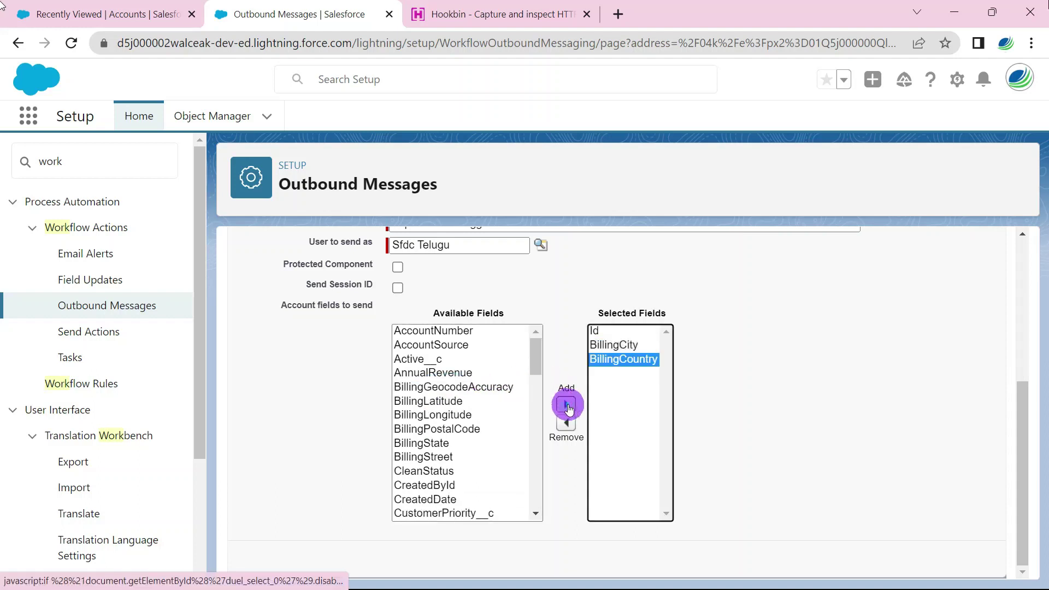
pyautogui.click(439, 444)
pyautogui.click(567, 407)
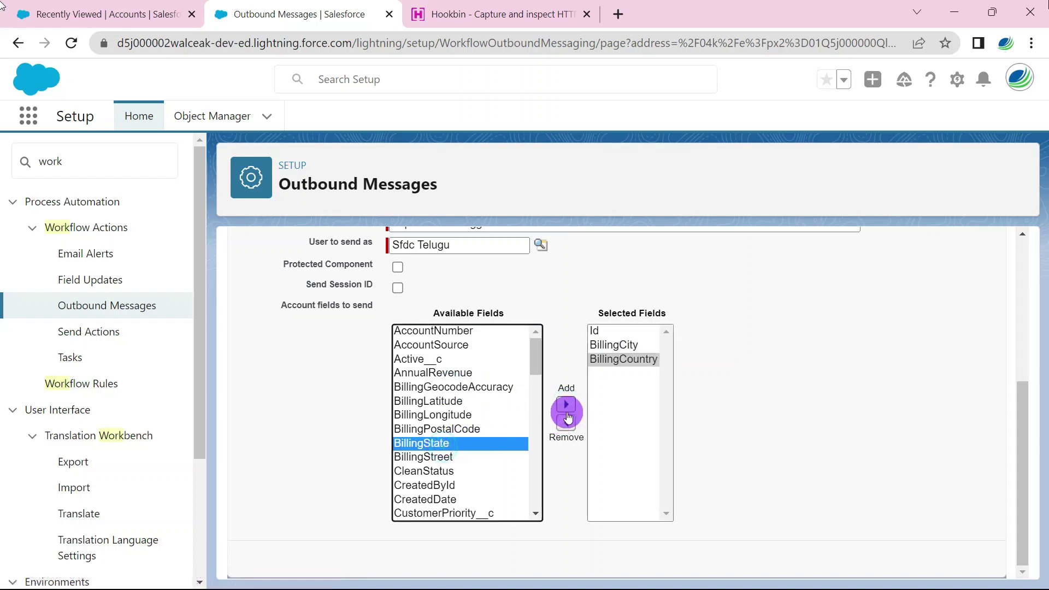
pyautogui.scroll(5, 756, 438)
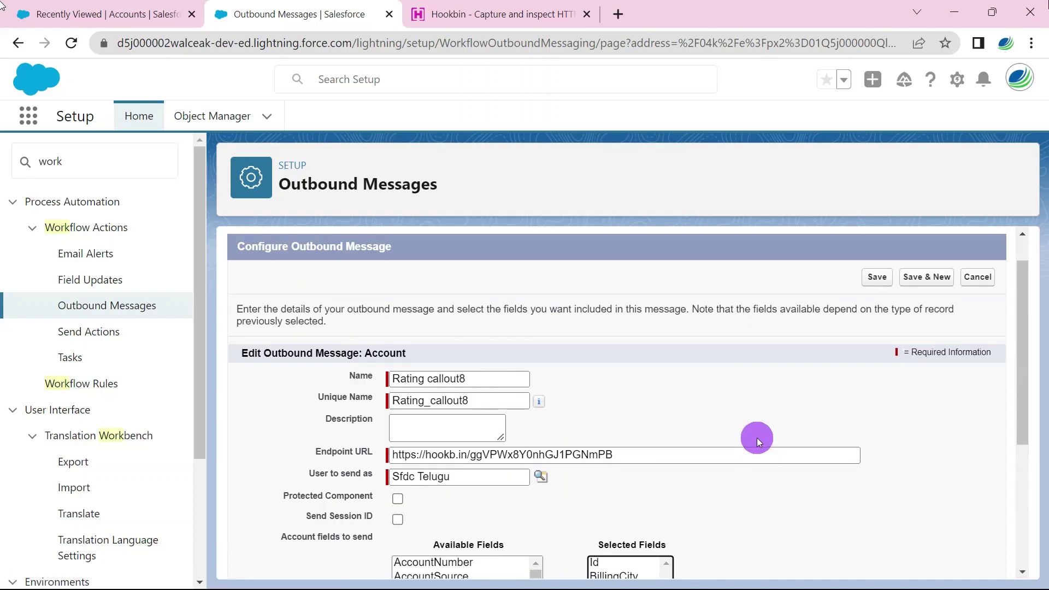
pyautogui.click(880, 305)
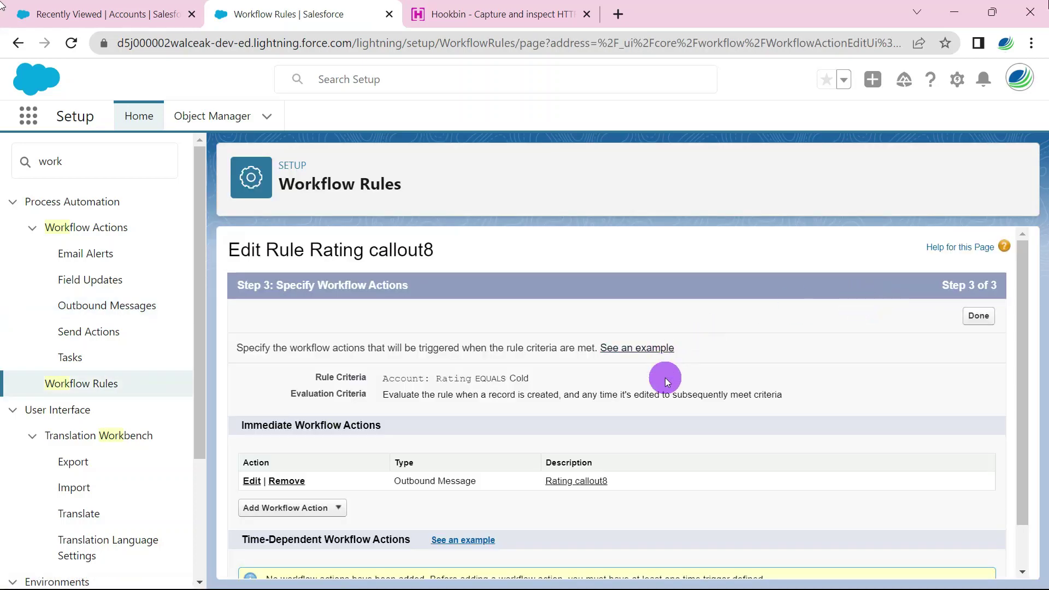
# Finish the actions, activate the Rating callout8 rule, and return to Recently Viewed Accounts
pyautogui.click(979, 316)
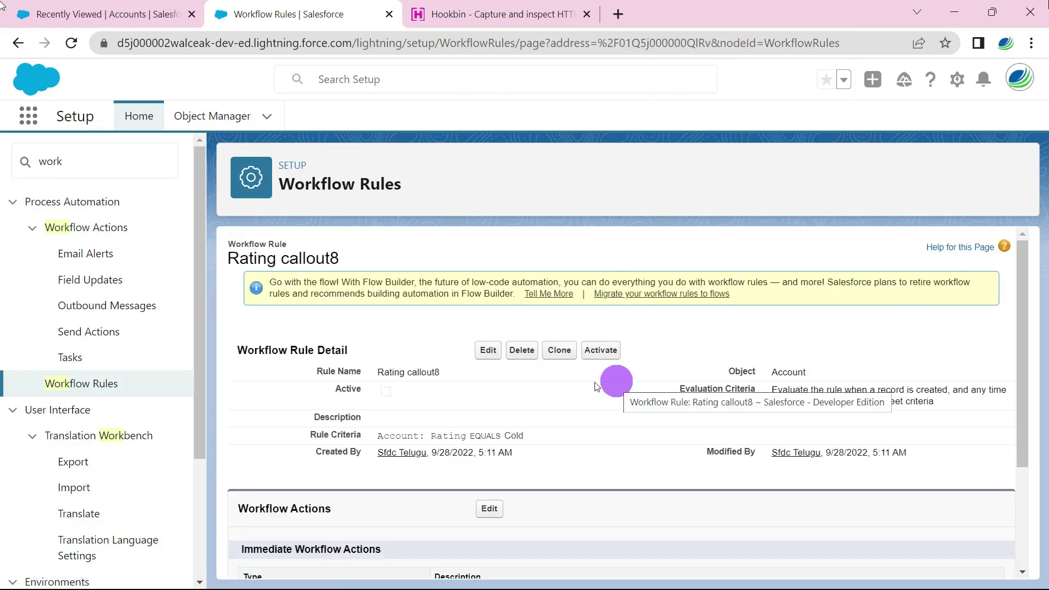
pyautogui.click(607, 350)
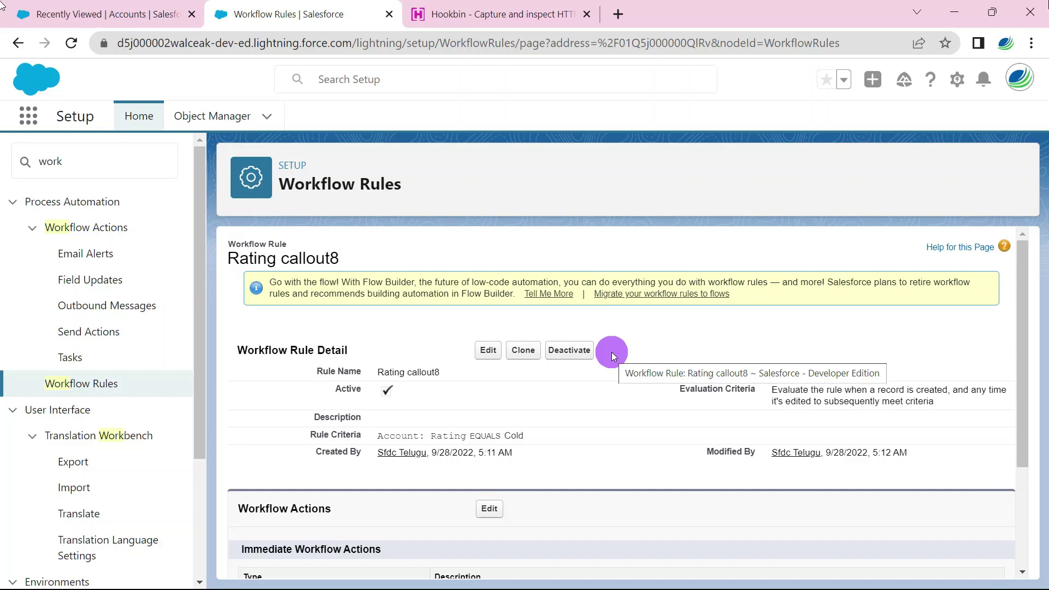
pyautogui.click(146, 7)
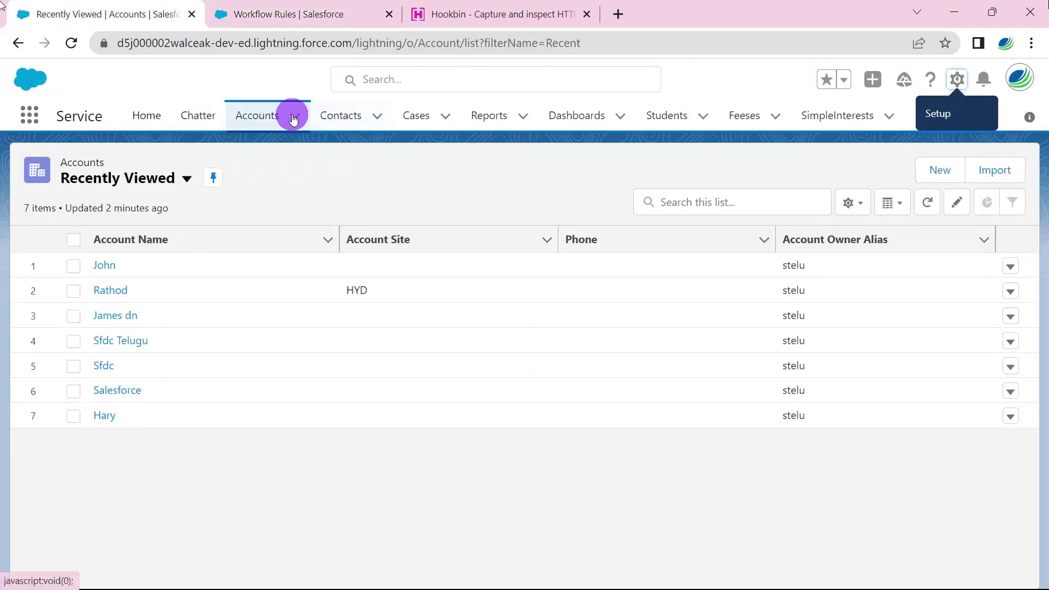
# Start a new account, enter its Account Name, and set Rating to Cold
pyautogui.click(939, 175)
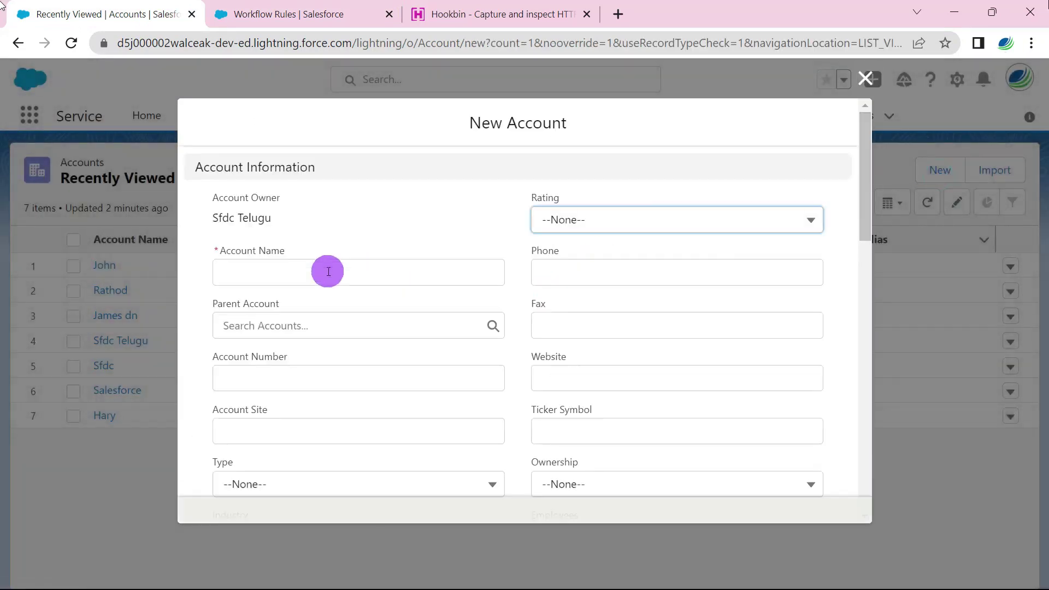
pyautogui.click(303, 272)
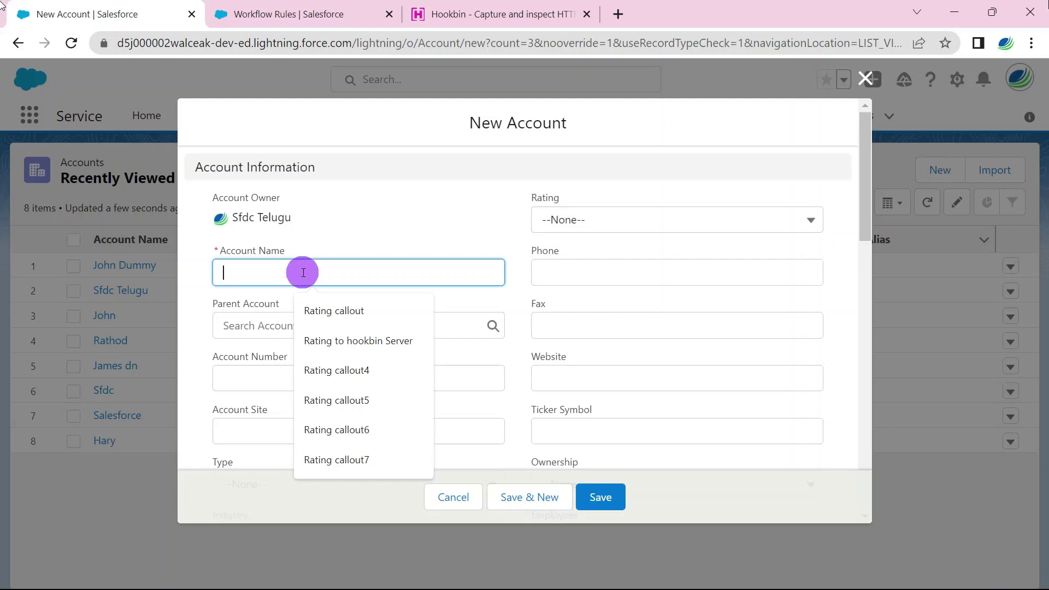
pyautogui.write('Ritesh')
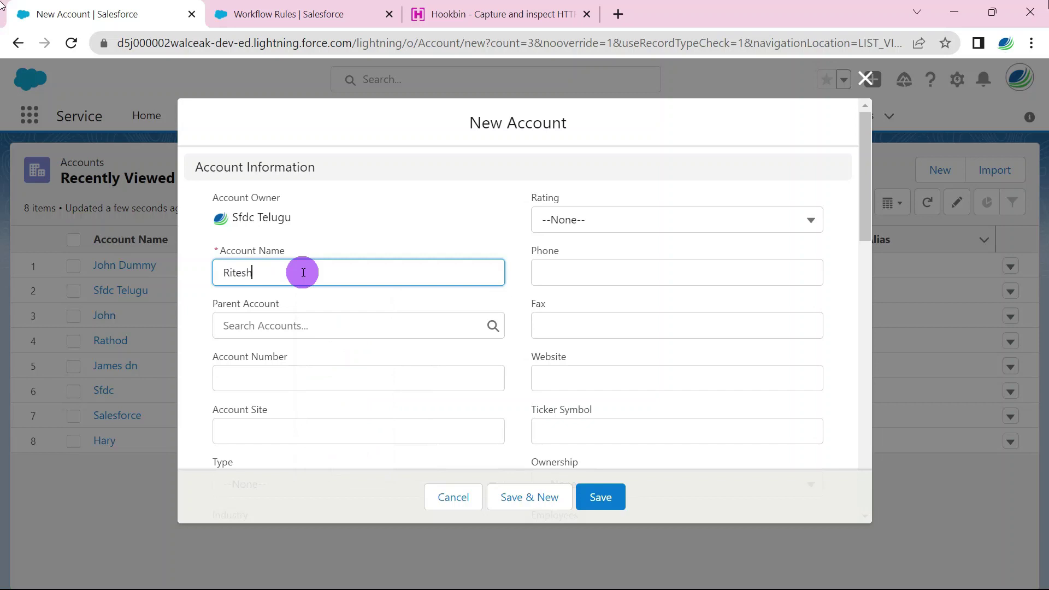
pyautogui.click(569, 218)
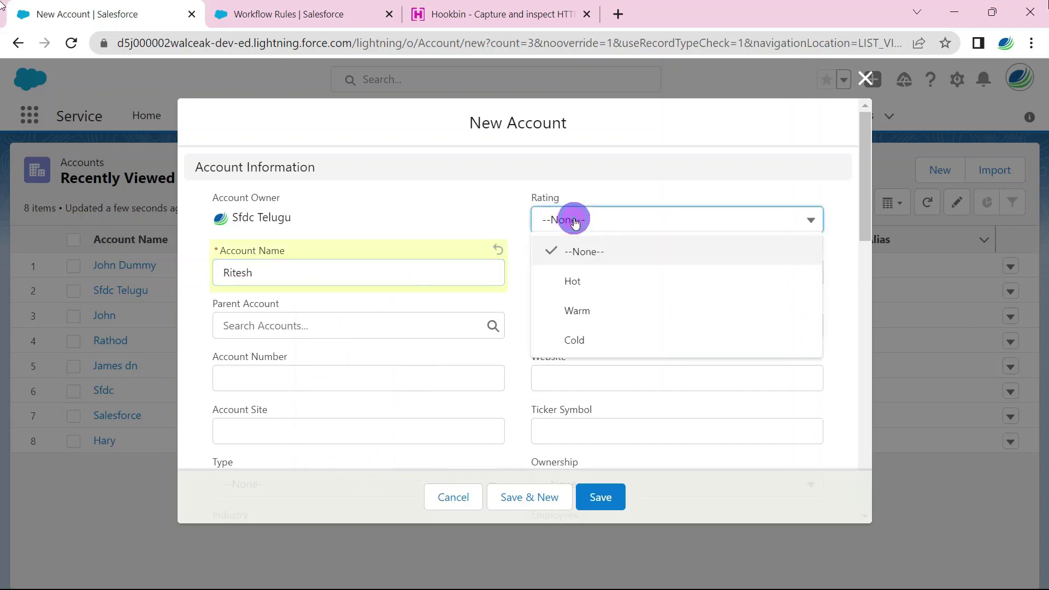
pyautogui.click(584, 337)
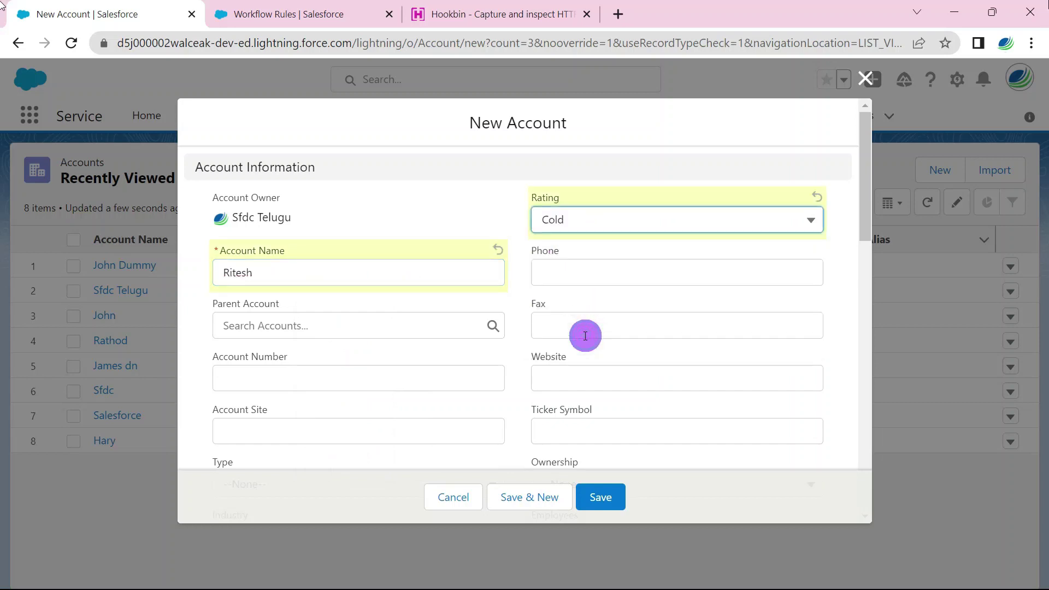
# Fill the billing address as Hyd, Telangana, India and save the account
pyautogui.scroll(-10, 426, 350)
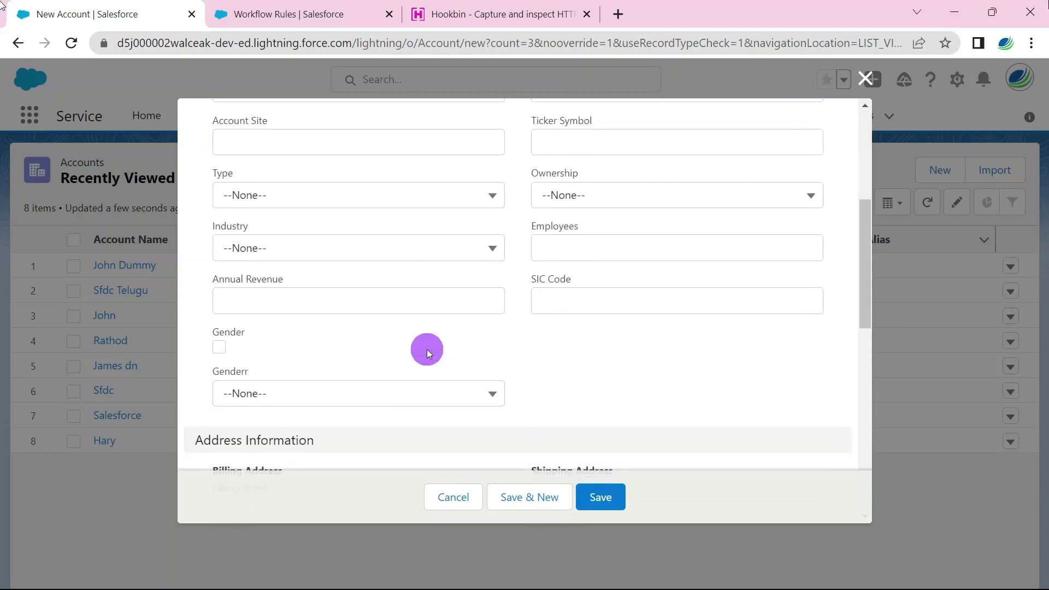
pyautogui.scroll(-1, 429, 352)
pyautogui.click(304, 279)
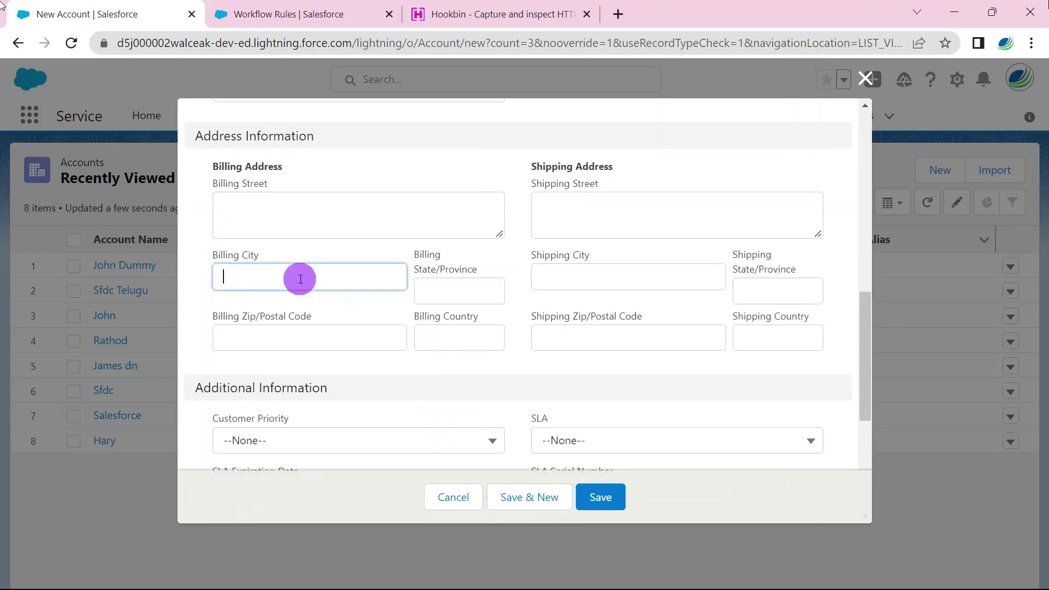
pyautogui.write('Hyd')
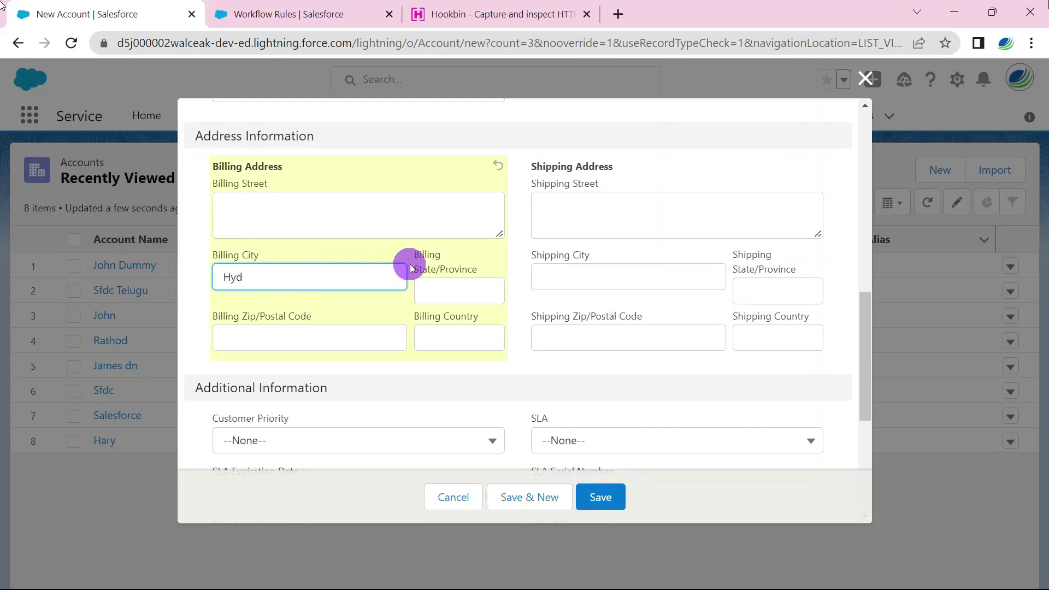
pyautogui.click(440, 296)
pyautogui.write('Te')
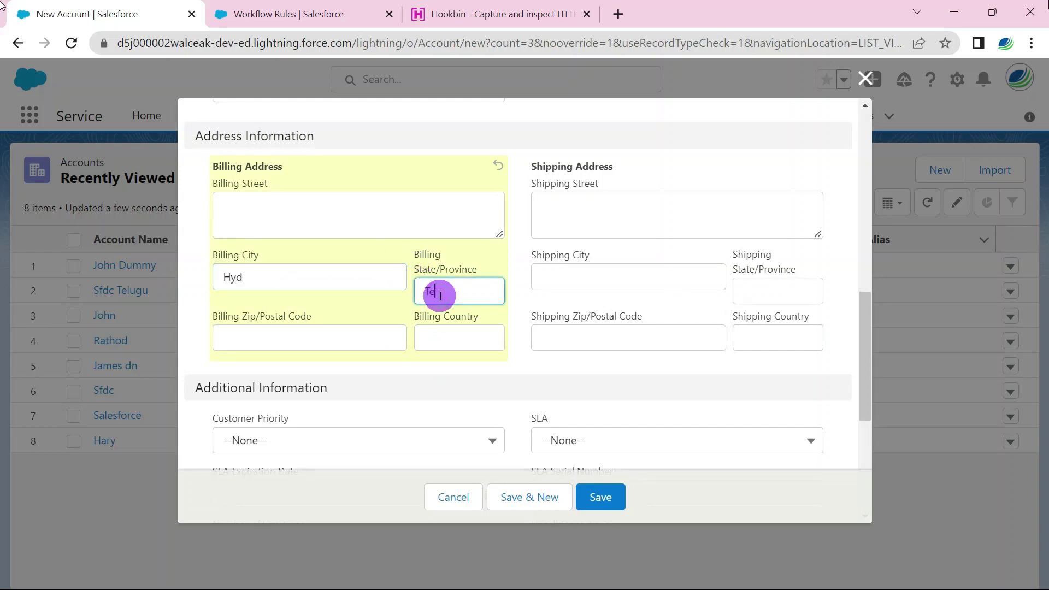
pyautogui.write('langana')
pyautogui.click(450, 335)
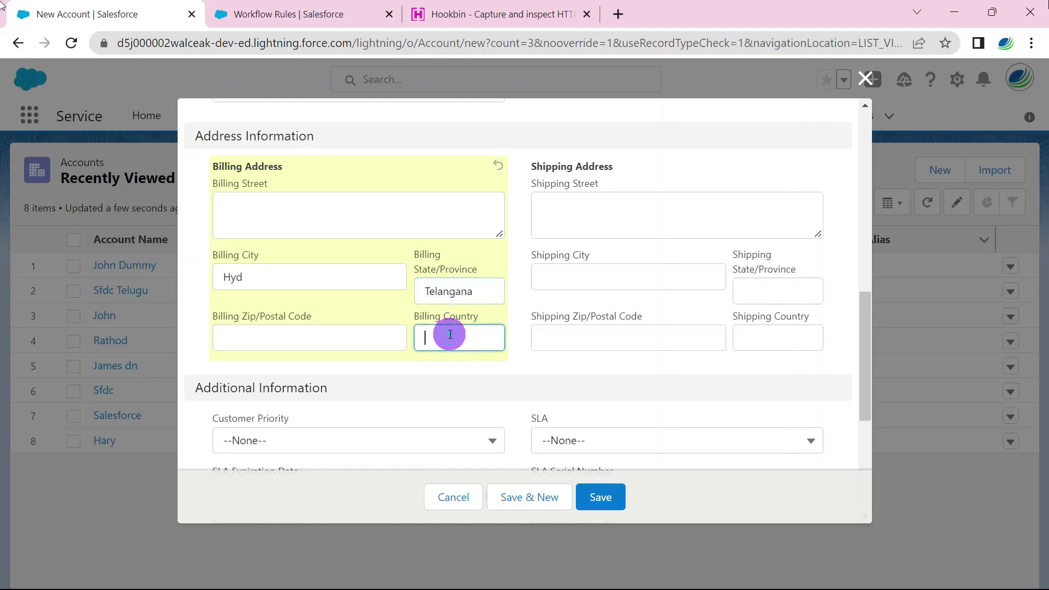
pyautogui.write('India')
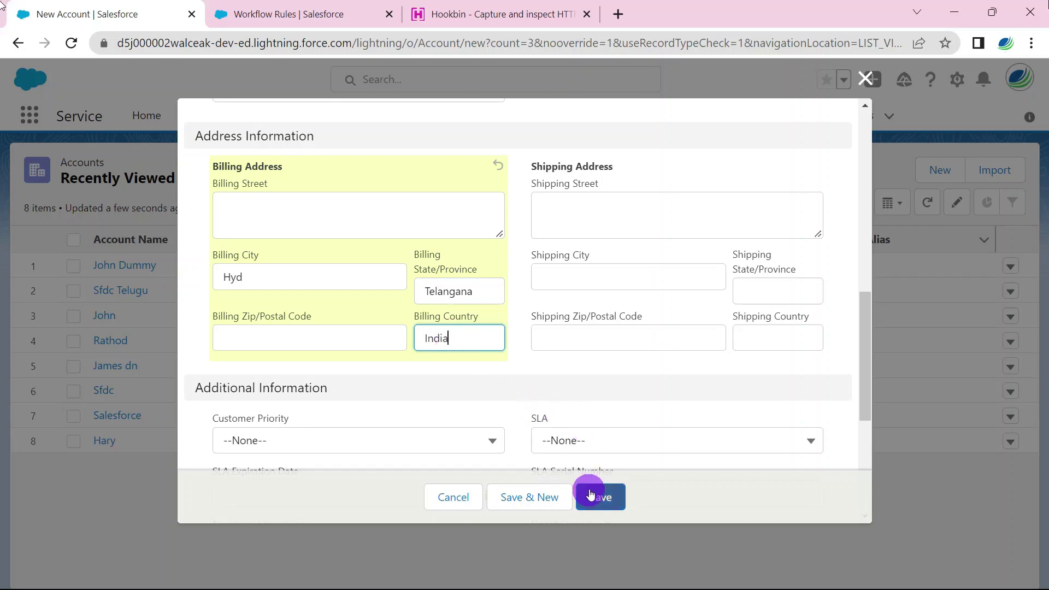
pyautogui.scroll(6, 579, 316)
pyautogui.scroll(5, 580, 316)
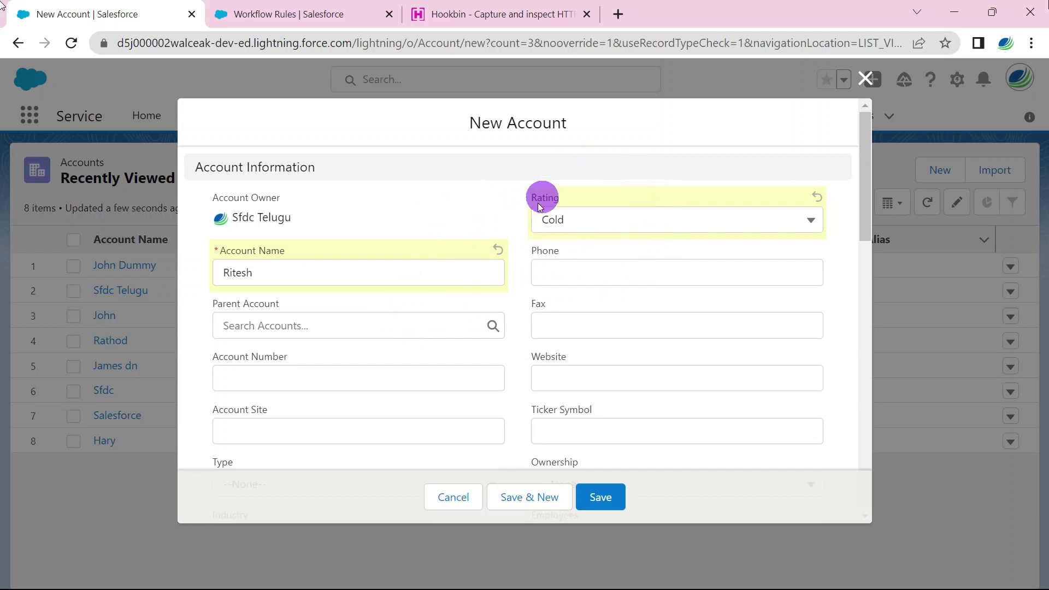
pyautogui.click(601, 498)
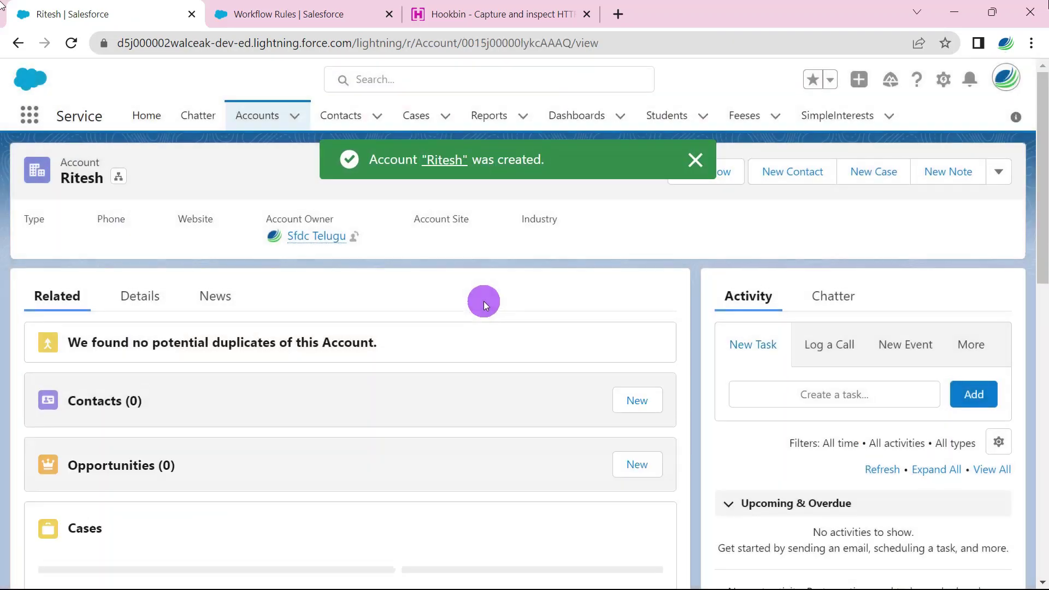
# Reload the Hookbin bin, select the captured SOAP XML body, then return to the Salesforce account
pyautogui.click(444, 24)
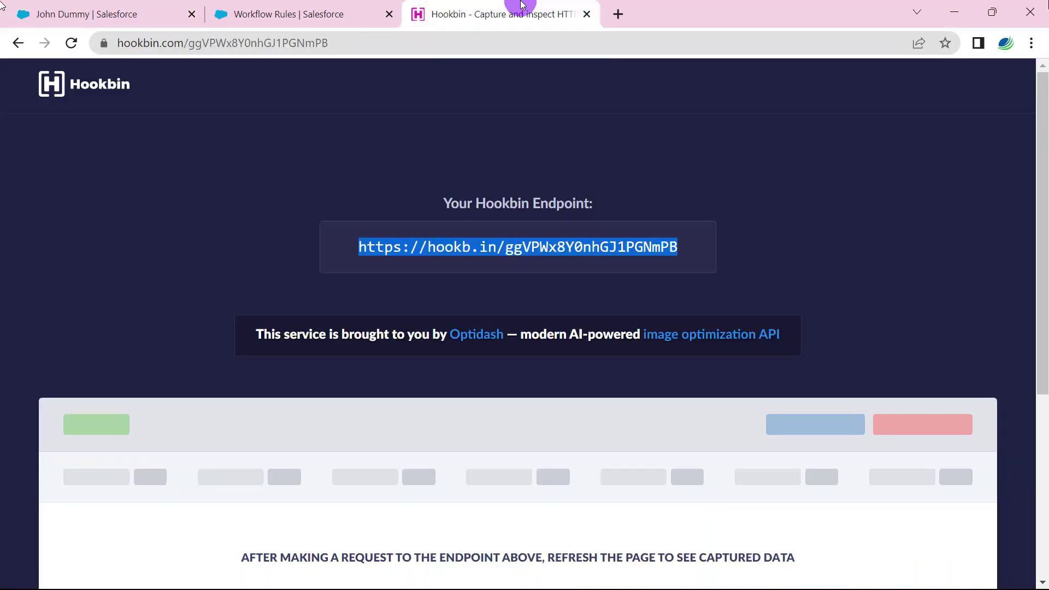
pyautogui.click(77, 46)
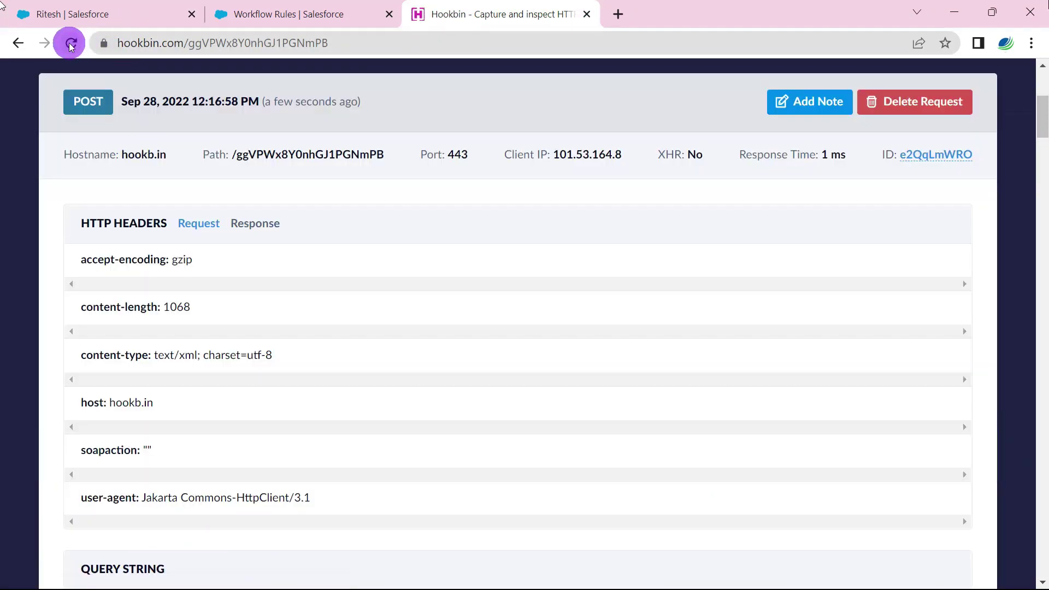
pyautogui.scroll(-4, 335, 332)
pyautogui.scroll(-7, 334, 333)
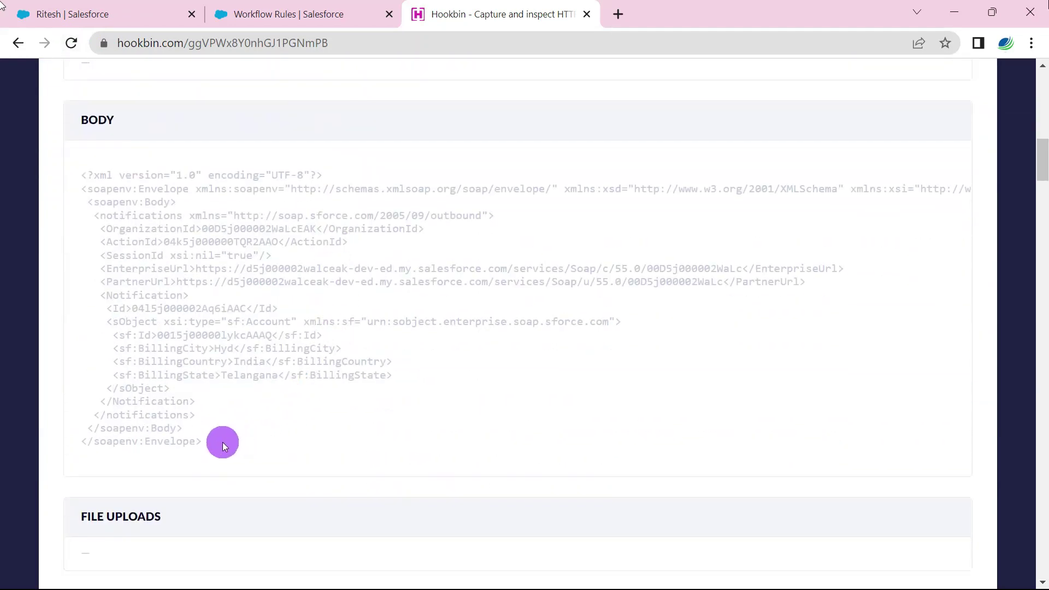
pyautogui.moveTo(219, 447); pyautogui.dragTo(86, 162)
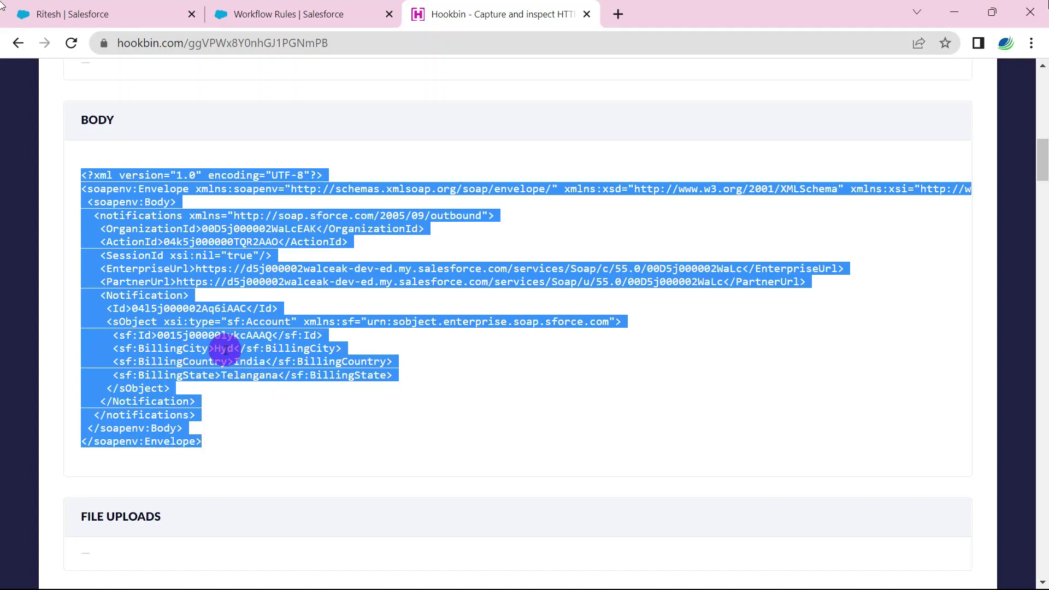
pyautogui.click(123, 13)
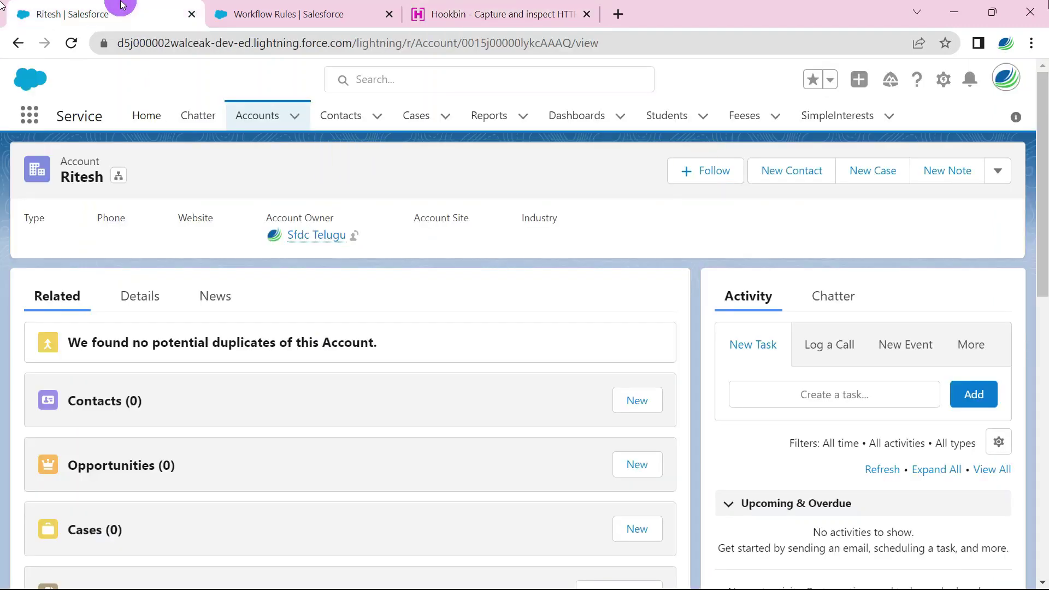
# Check the account's Billing Address on the Details tab, then switch back to Hookbin
pyautogui.click(139, 291)
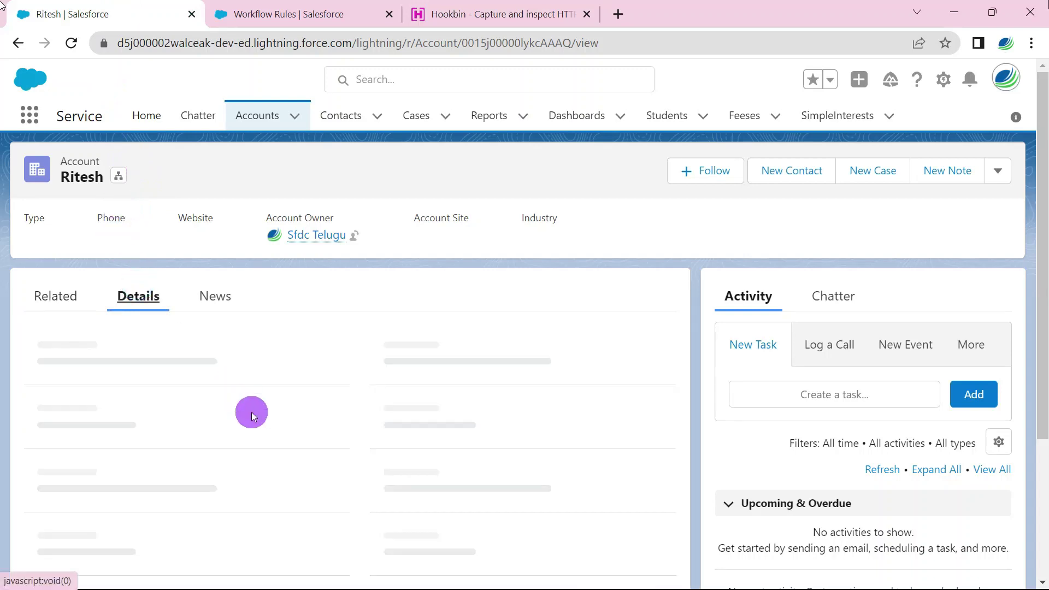
pyautogui.scroll(-9, 251, 415)
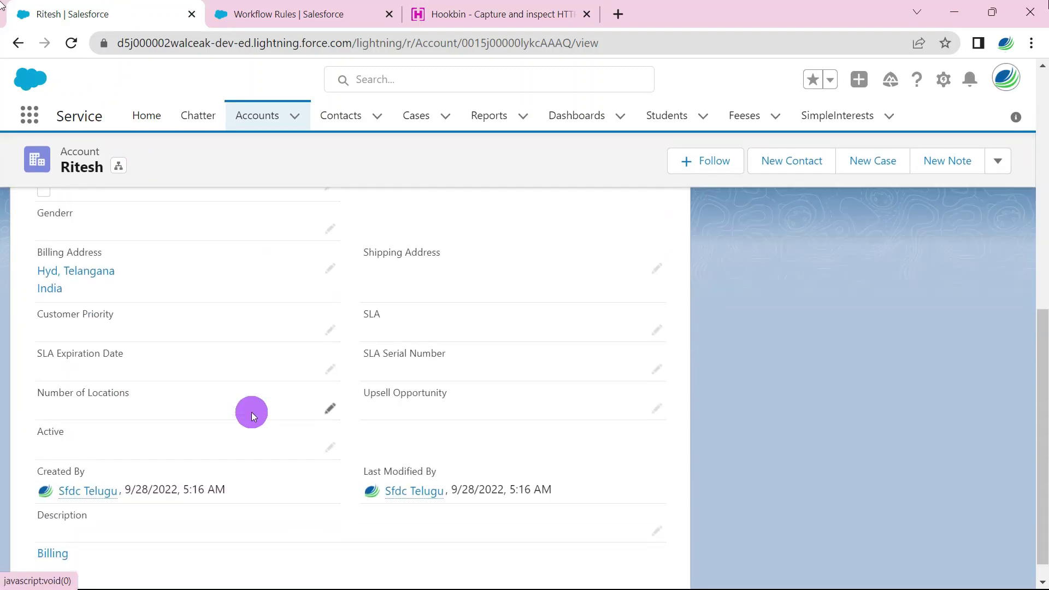
pyautogui.click(490, 5)
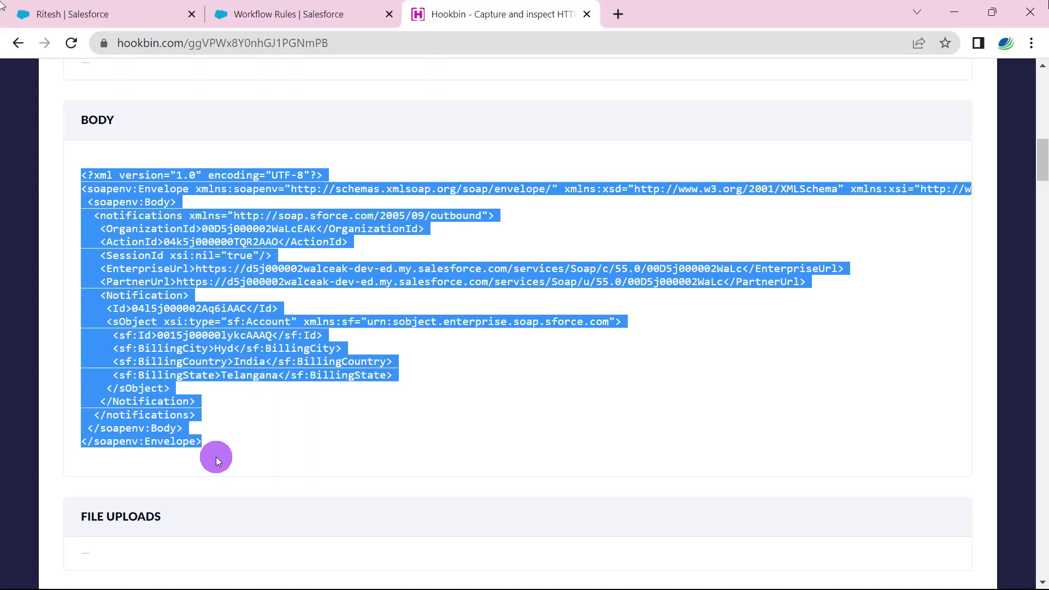
pyautogui.click(259, 430)
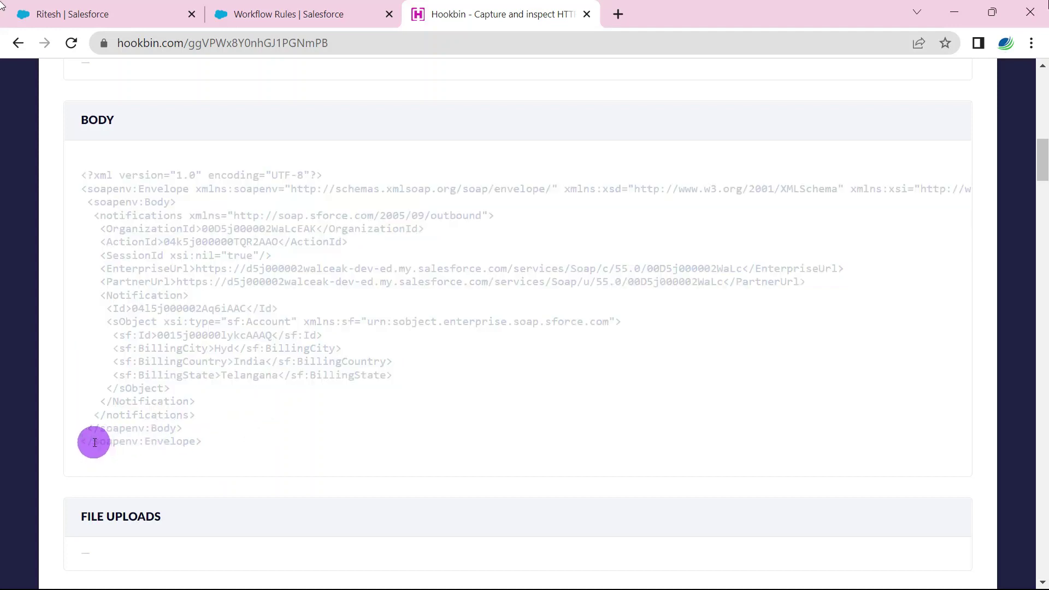
pyautogui.moveTo(94, 443); pyautogui.dragTo(122, 443)
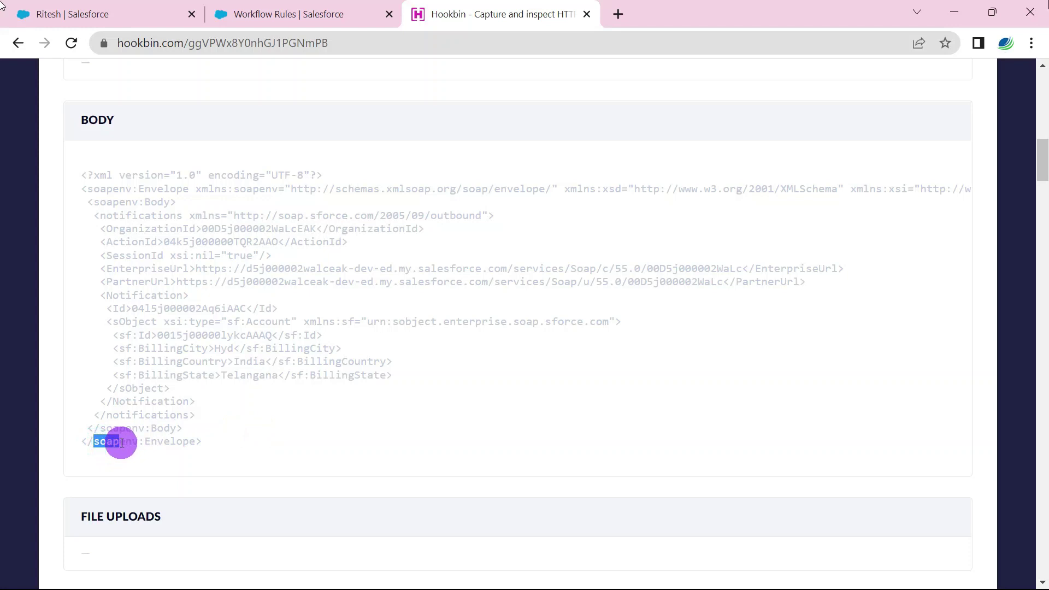